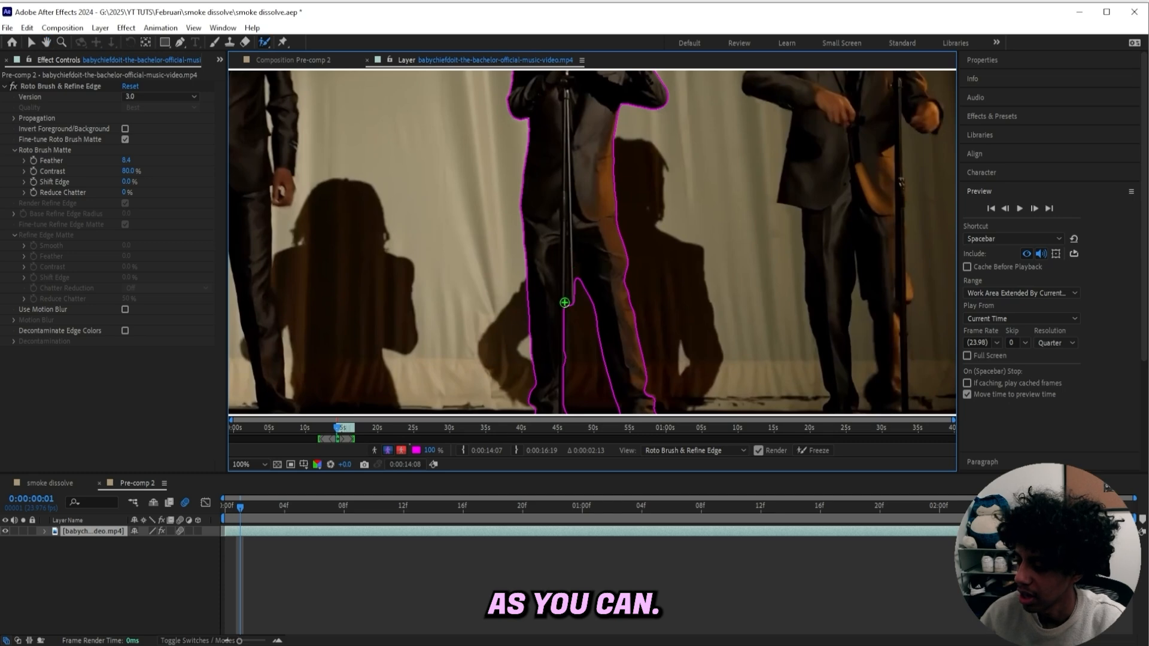
Add Roto Brush strokes to extend the selection over the singer's body and head, then return to the composition
left_click_drag(565, 298, 563, 355)
left_click_drag(570, 189, 542, 335)
scroll(513, 220, "up", 1)
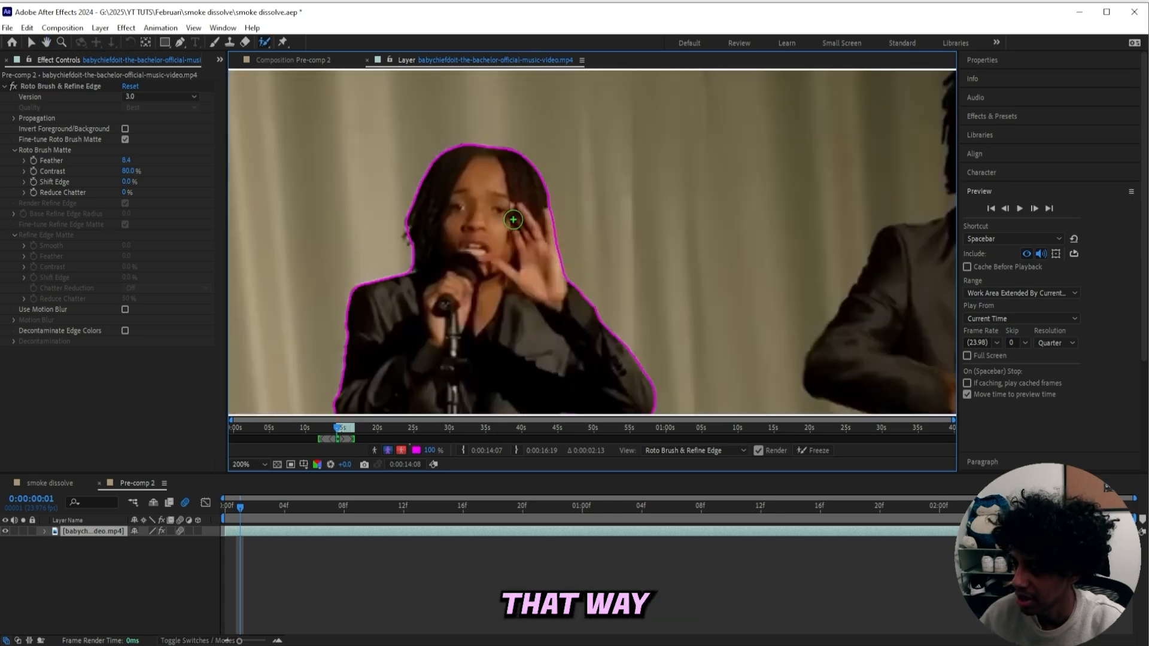
left_click_drag(513, 220, 573, 225)
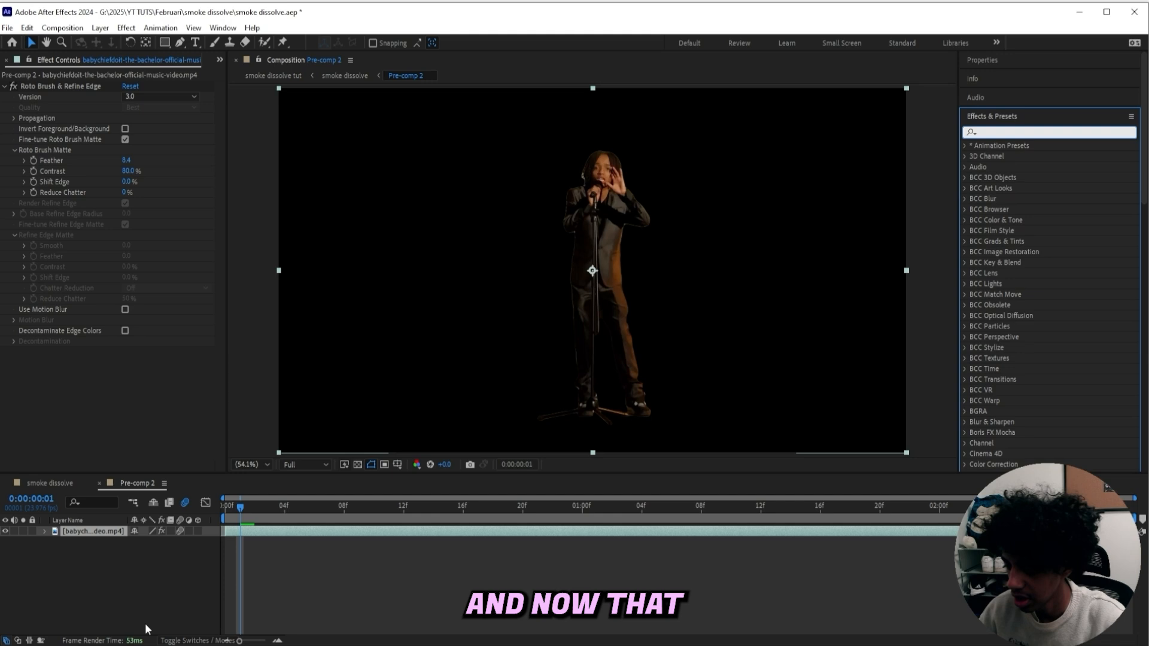
left_click(328, 551)
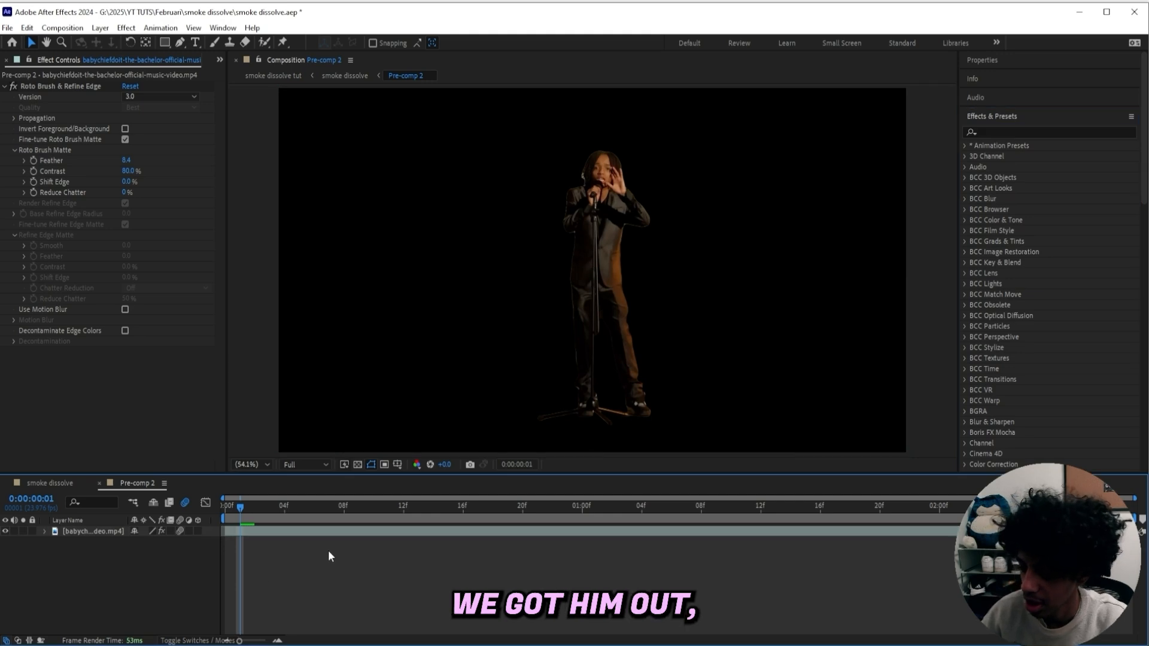
Duplicate the rotoscoped video layer and rename the top copy subject
left_click(317, 533)
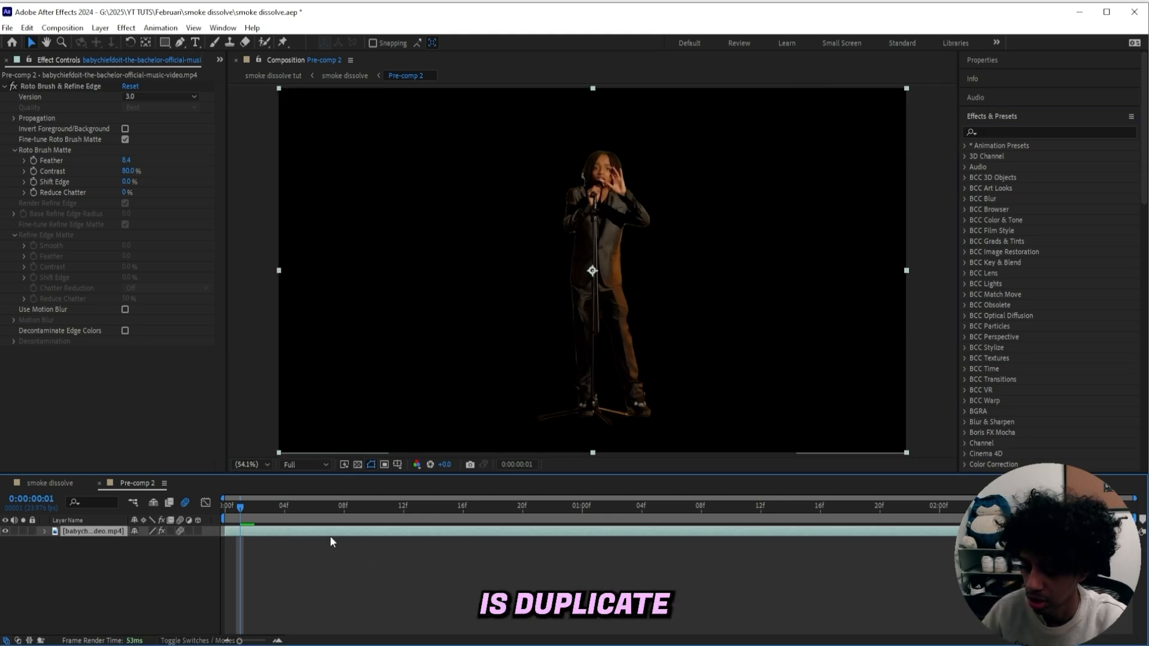
key("ctrl+d")
right_click(94, 530)
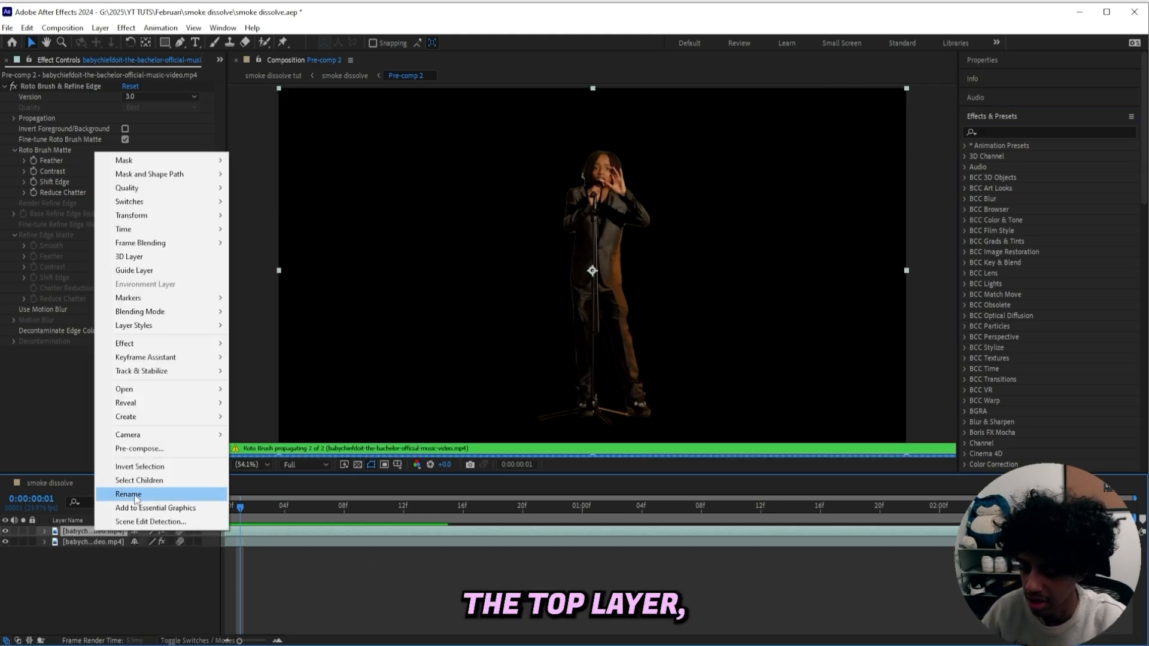
left_click(131, 493)
type("subject")
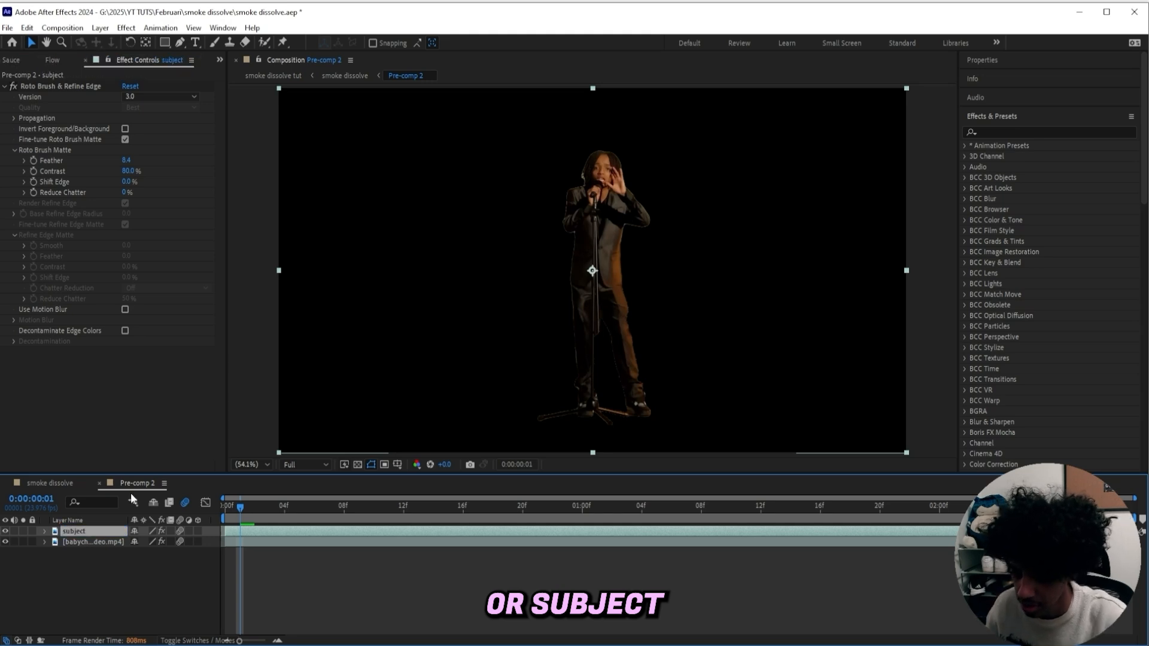
Rename the lower video layer bg
right_click(107, 541)
left_click(149, 508)
type("bg")
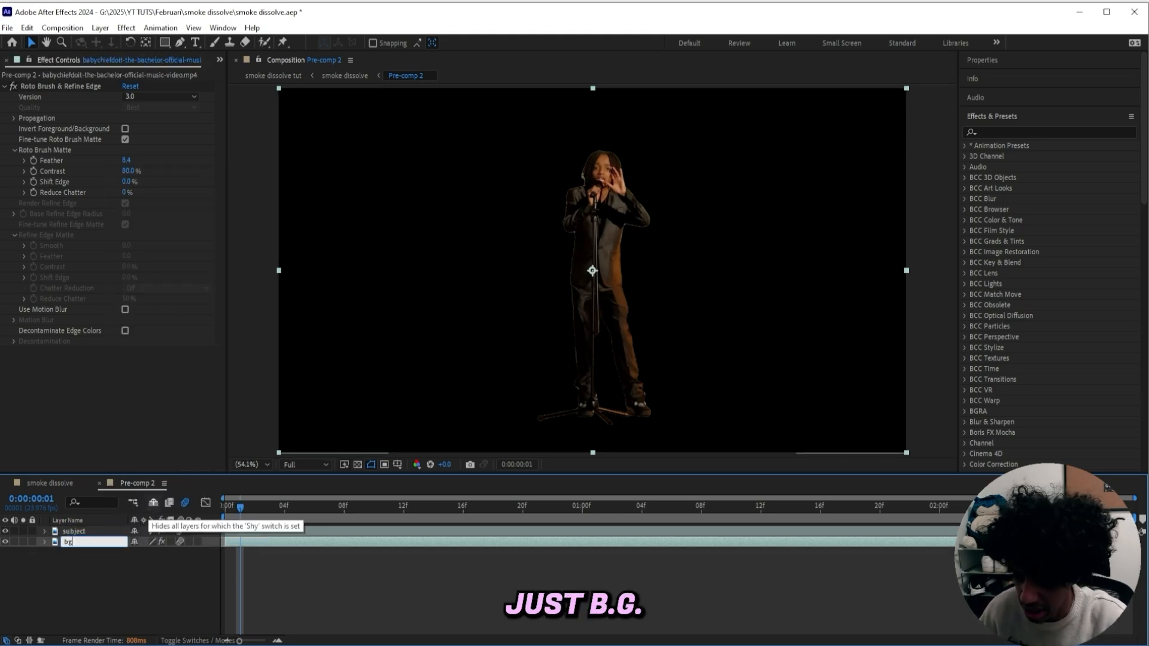
key("Return")
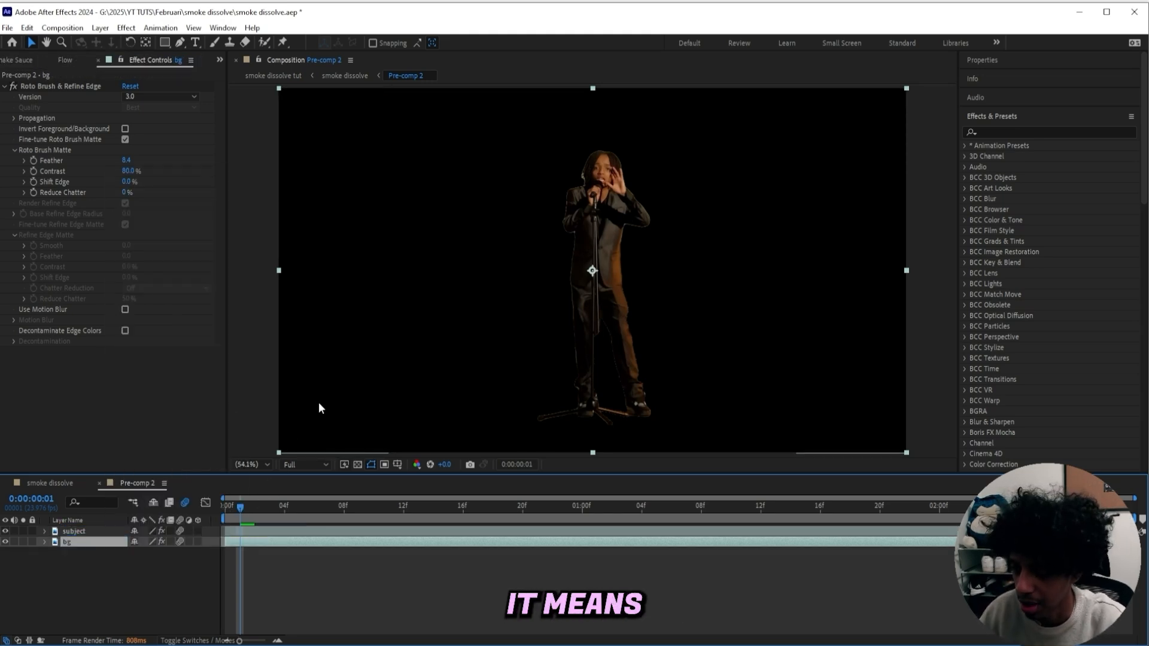
Hide the subject layer and enable Invert Foreground/Background in the bg layer's Roto Brush effect
left_click(6, 532)
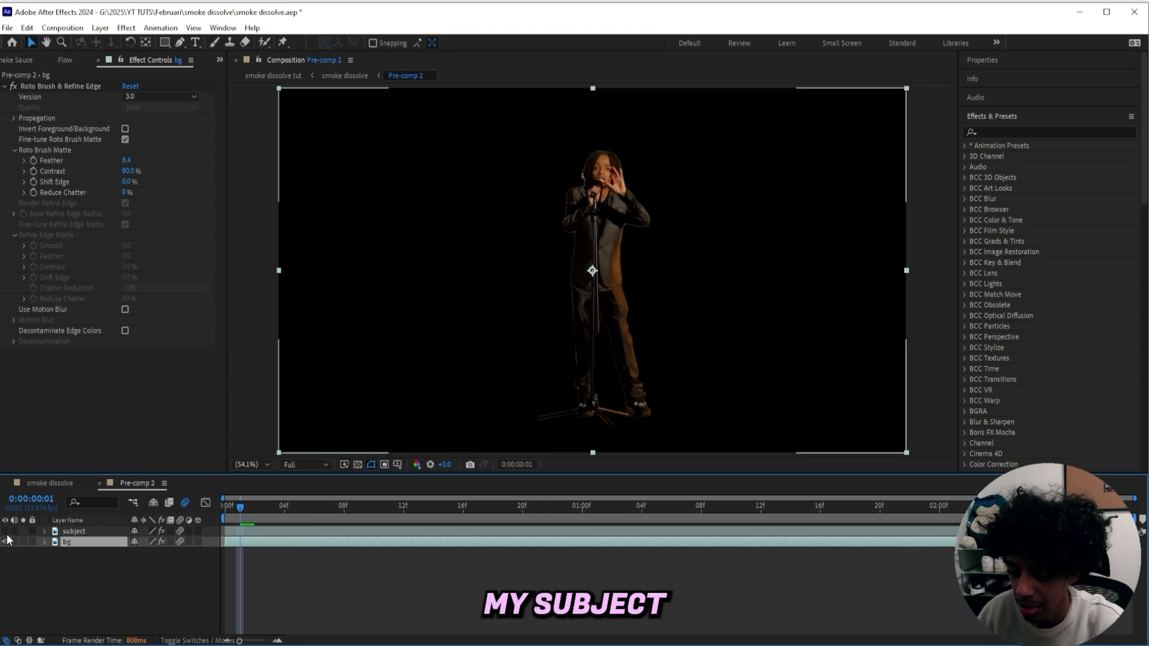
left_click(125, 129)
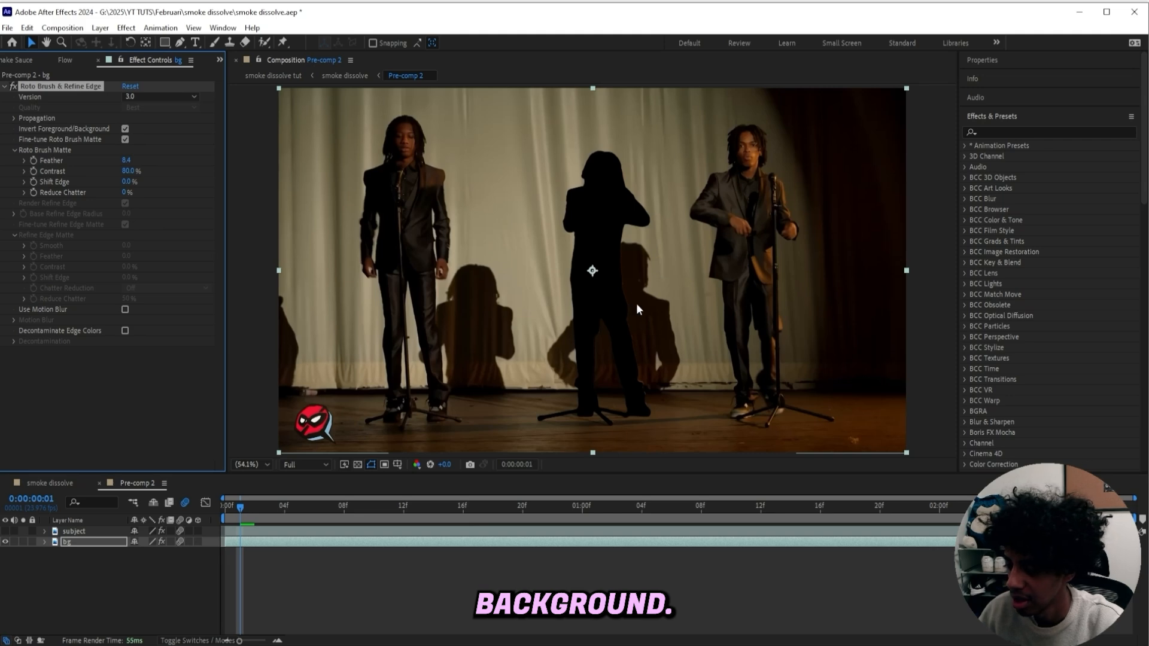
left_click_drag(616, 293, 590, 282)
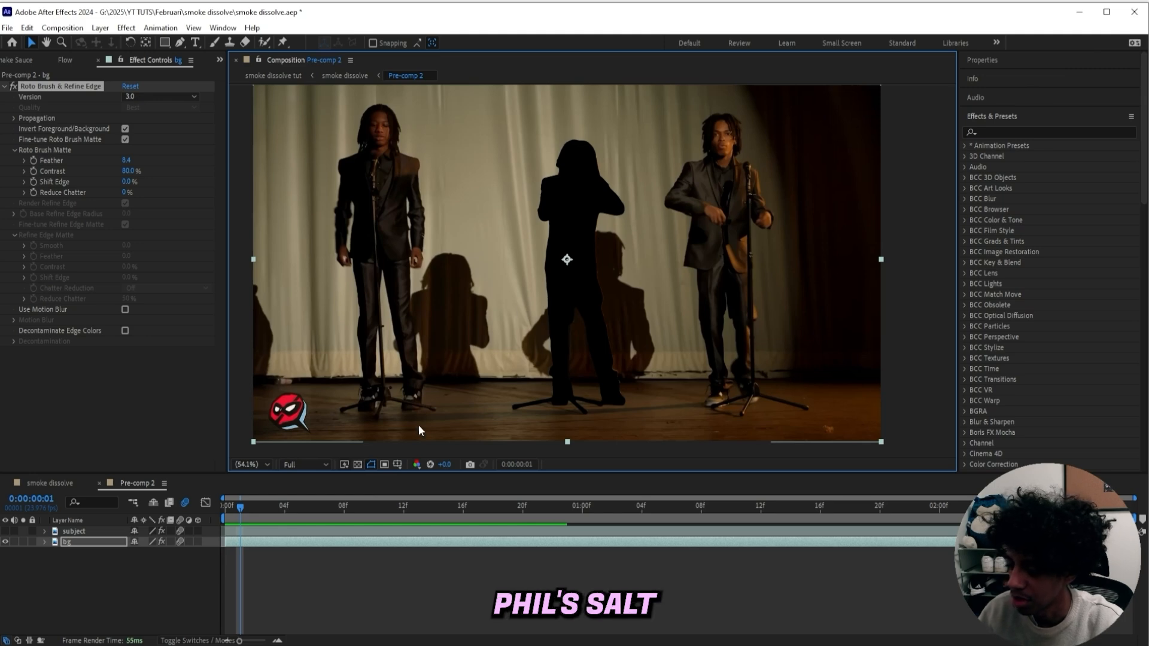
Turn on the transparency grid and open the Content-Aware Fill panel
left_click(355, 467)
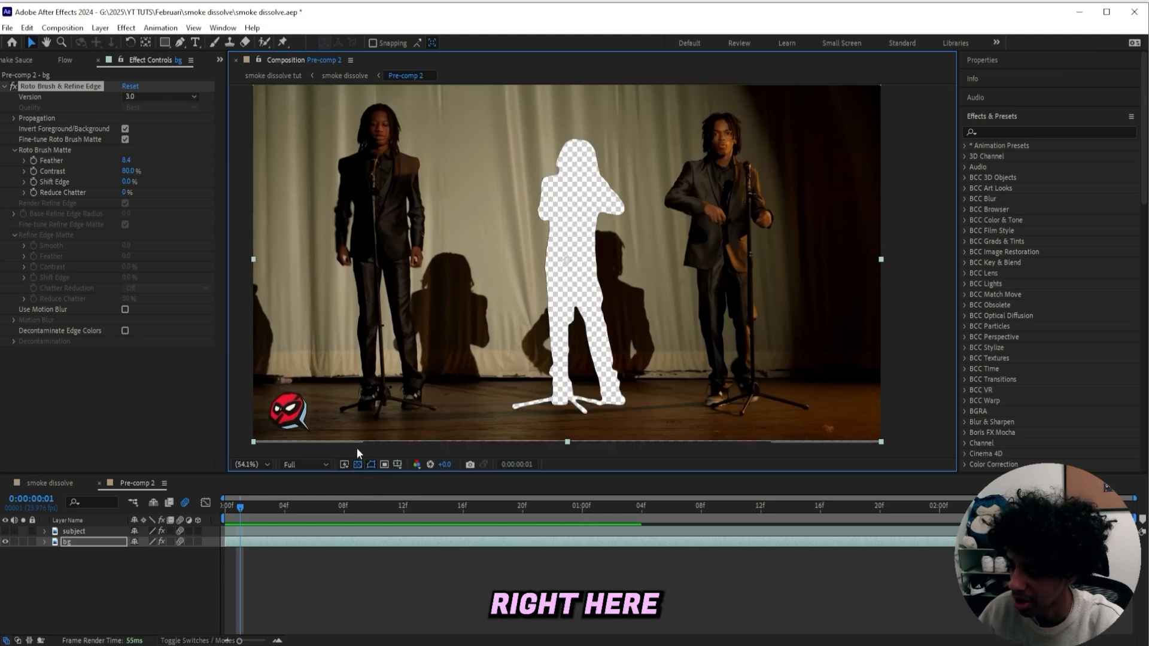
left_click(991, 115)
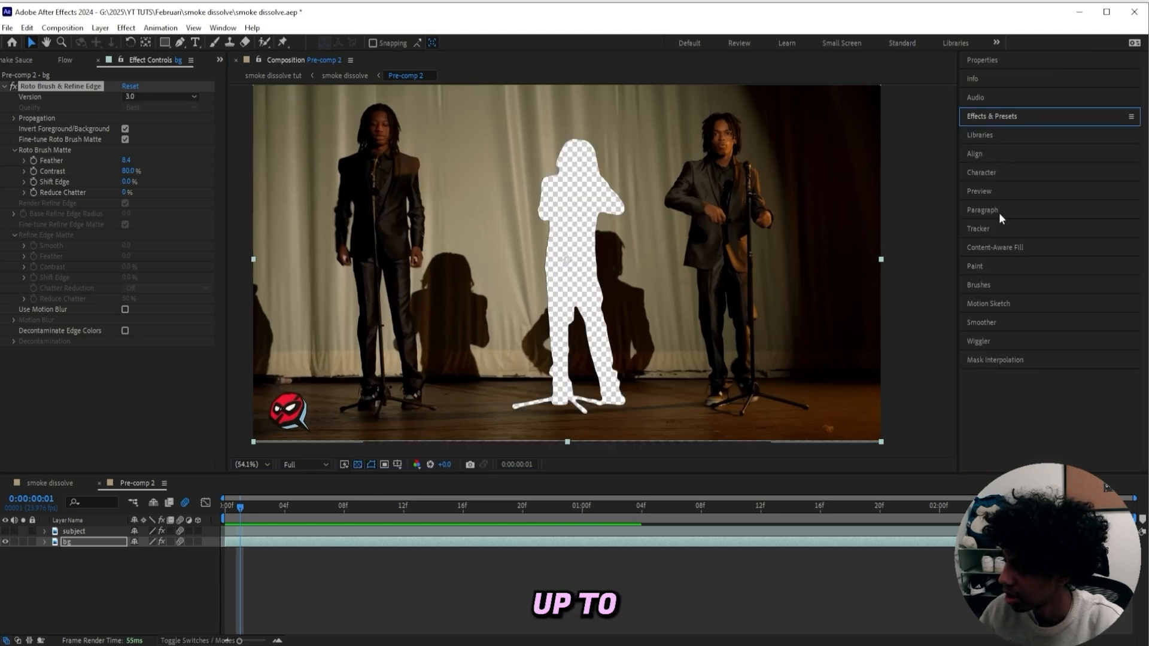
left_click(995, 248)
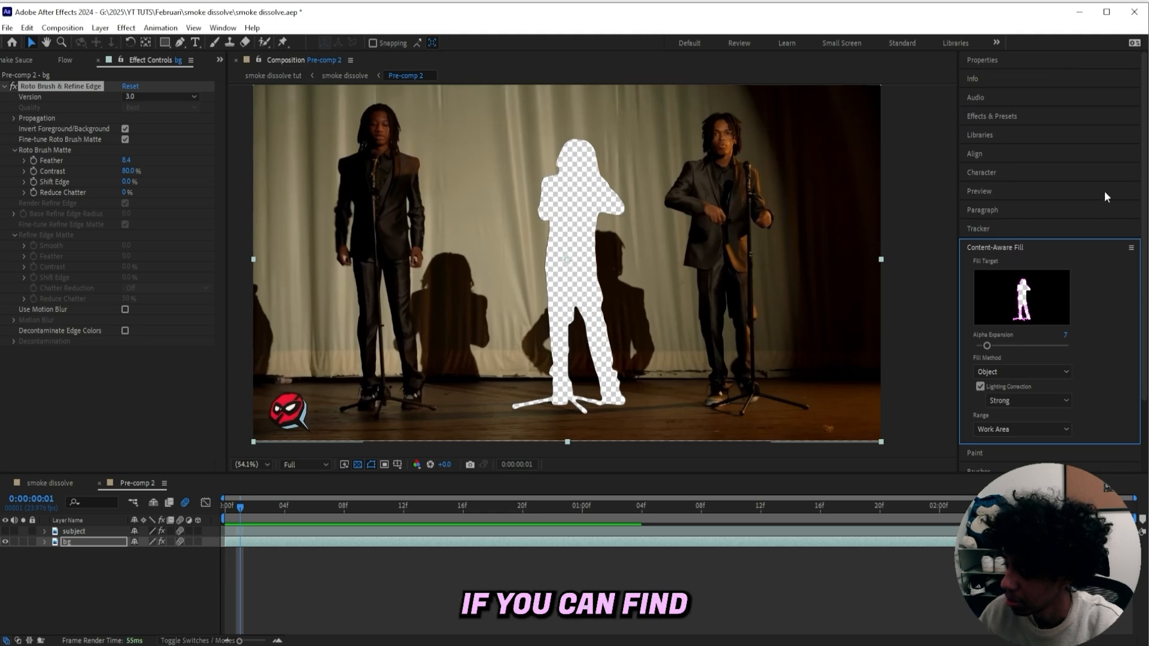
left_click(222, 27)
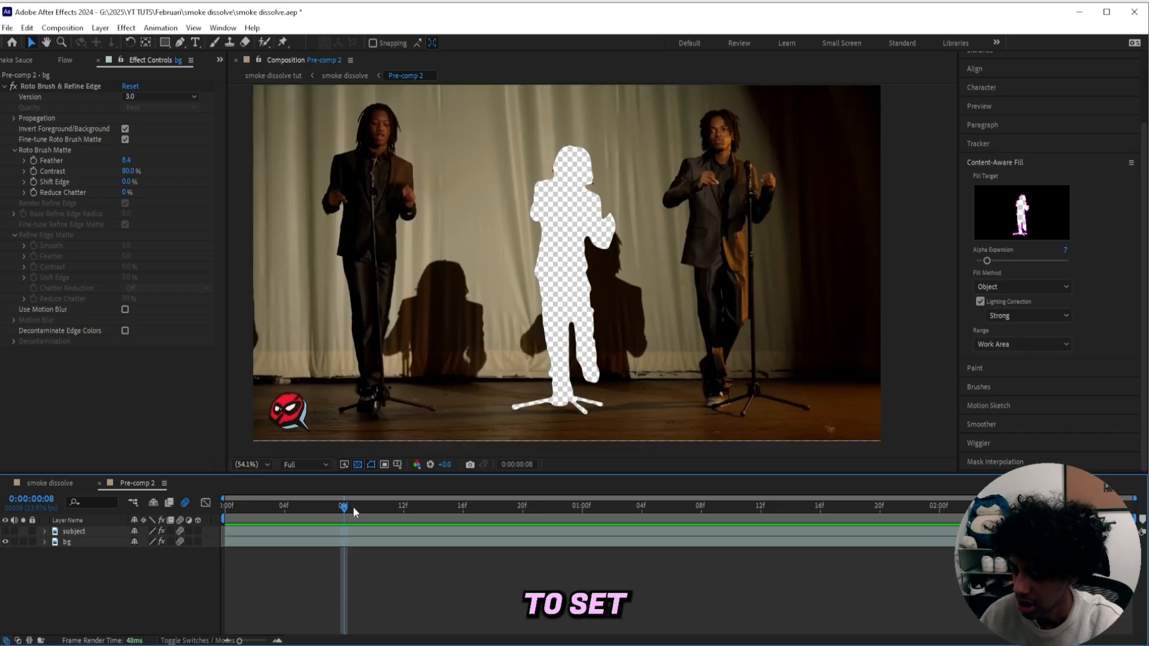
Set the work area to span the whole clip and move the time indicator back to the start
left_click_drag(347, 507, 1133, 514)
key("b")
key("n")
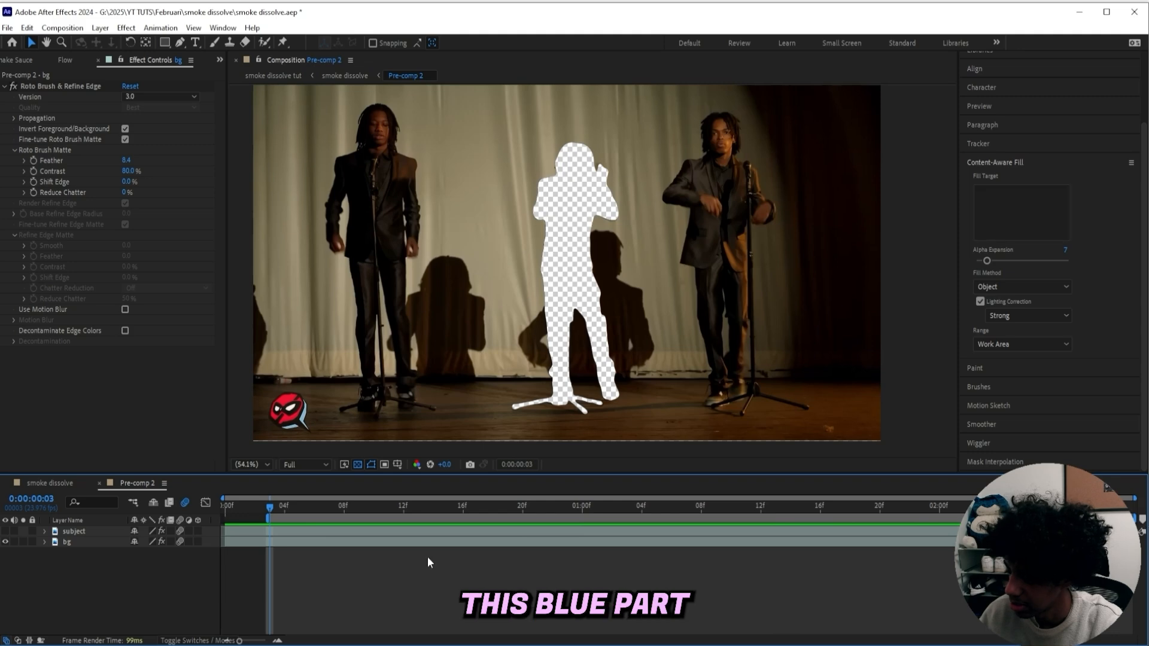
left_click_drag(267, 516, 224, 516)
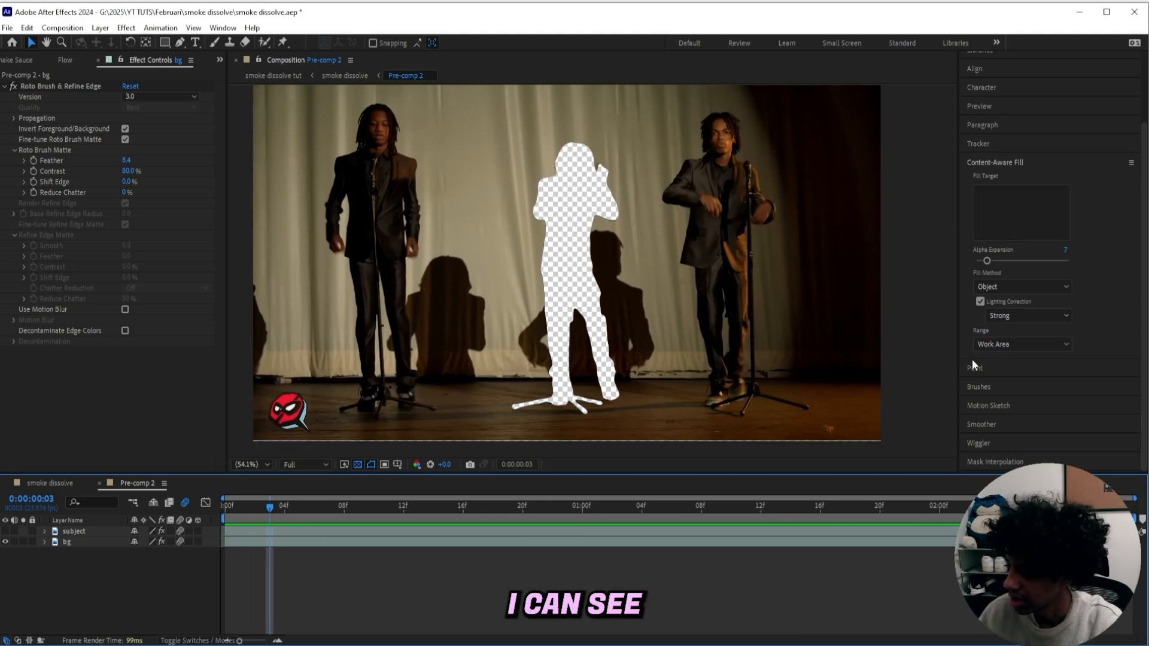
Generate a fill layer with the Object fill method, Strong lighting correction and Work Area range
left_click_drag(972, 359, 973, 435)
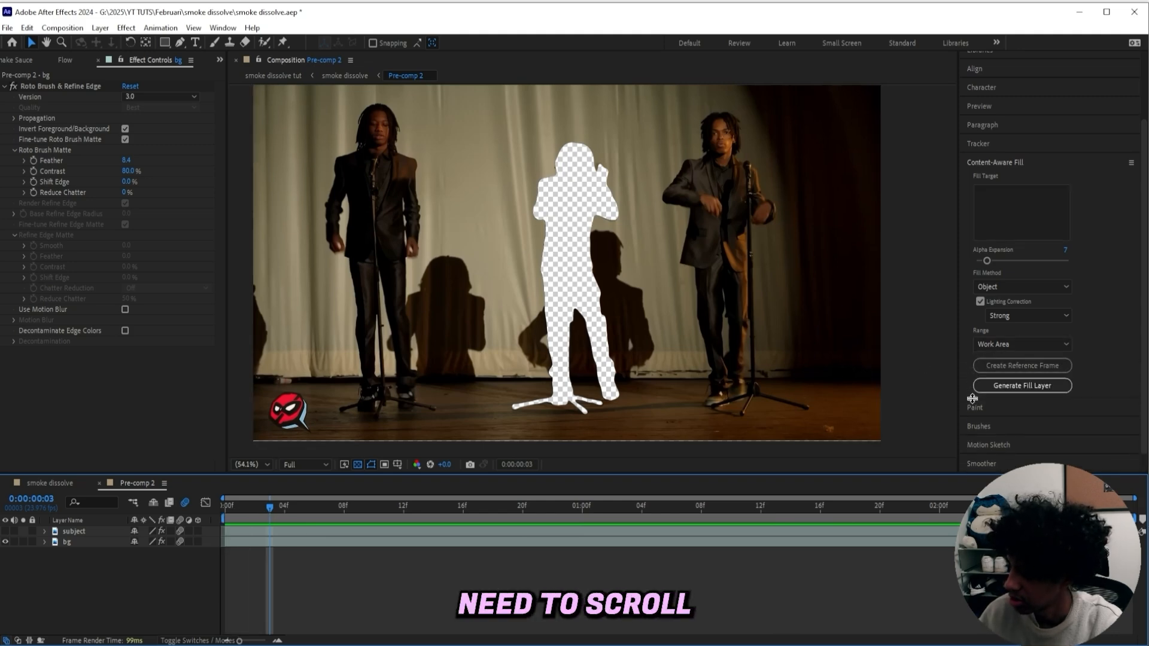
left_click(1023, 386)
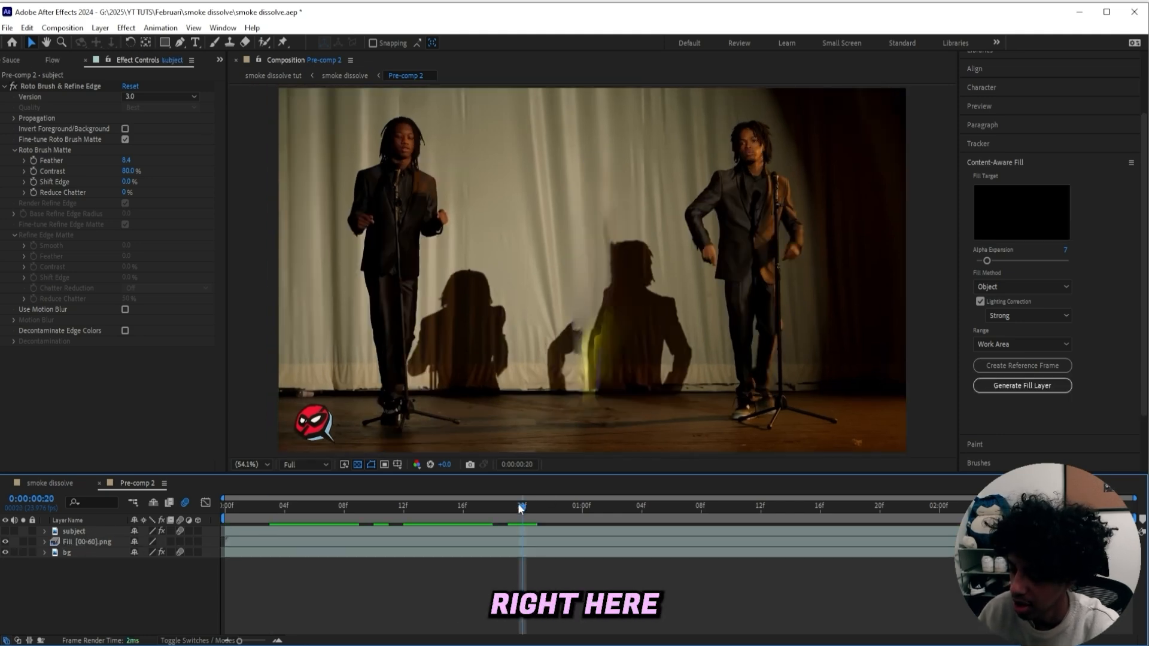
Play back and scrub the timeline to review the filled background
key("space")
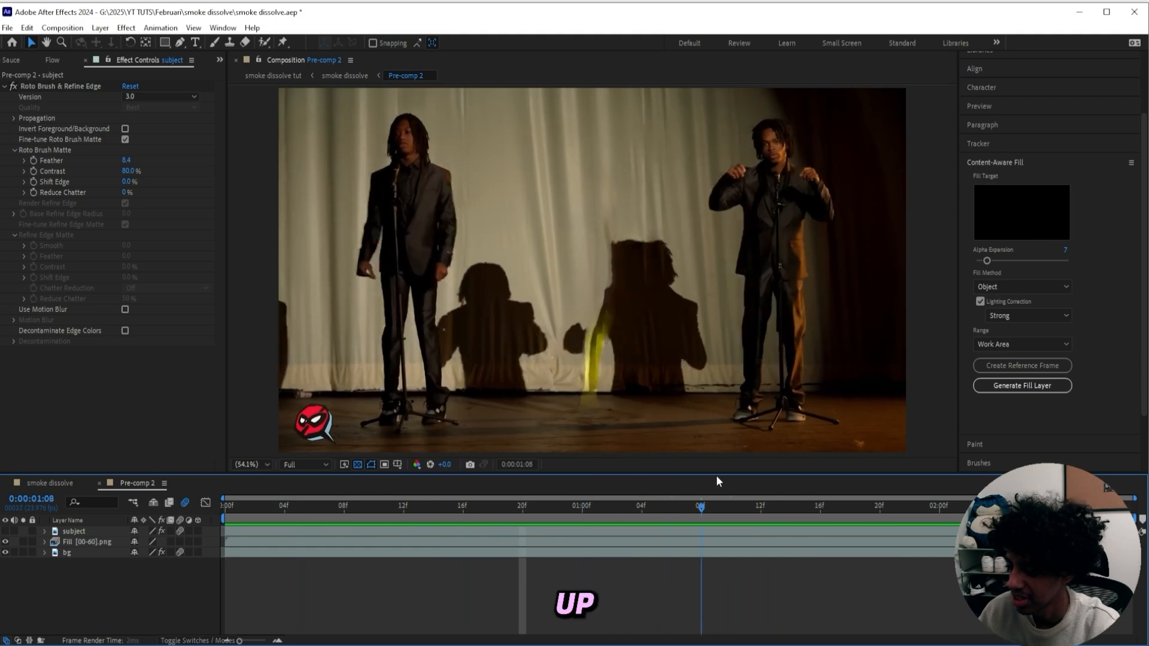
left_click_drag(717, 477, 319, 506)
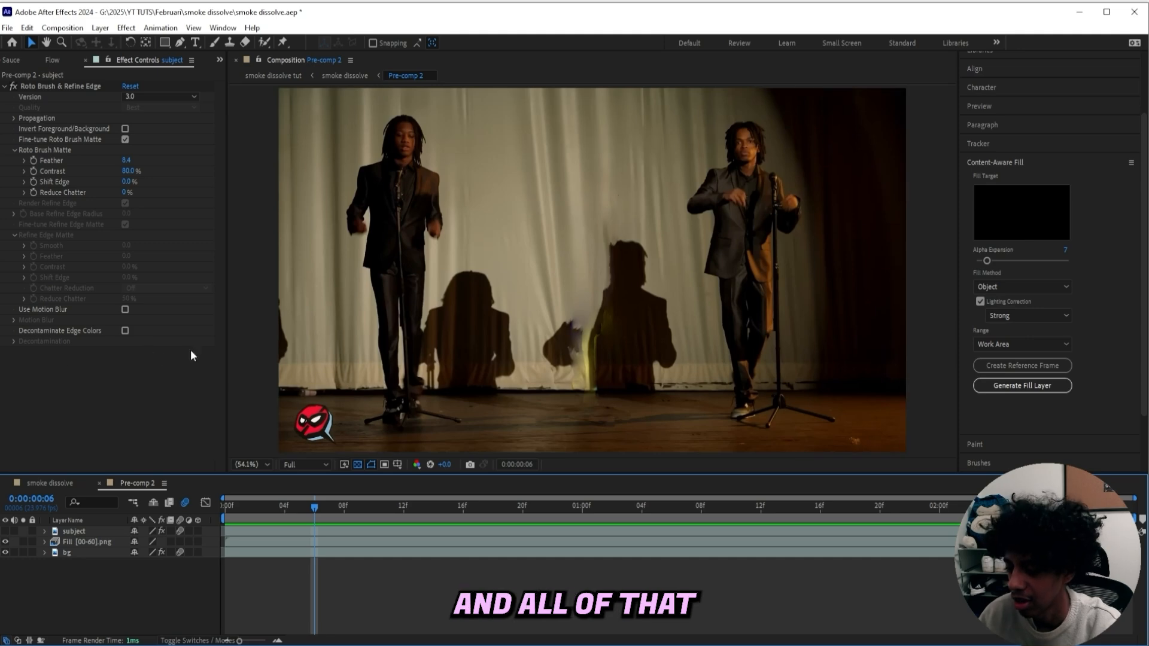
Show the subject layer and hide the fill and bg layers
left_click(6, 531)
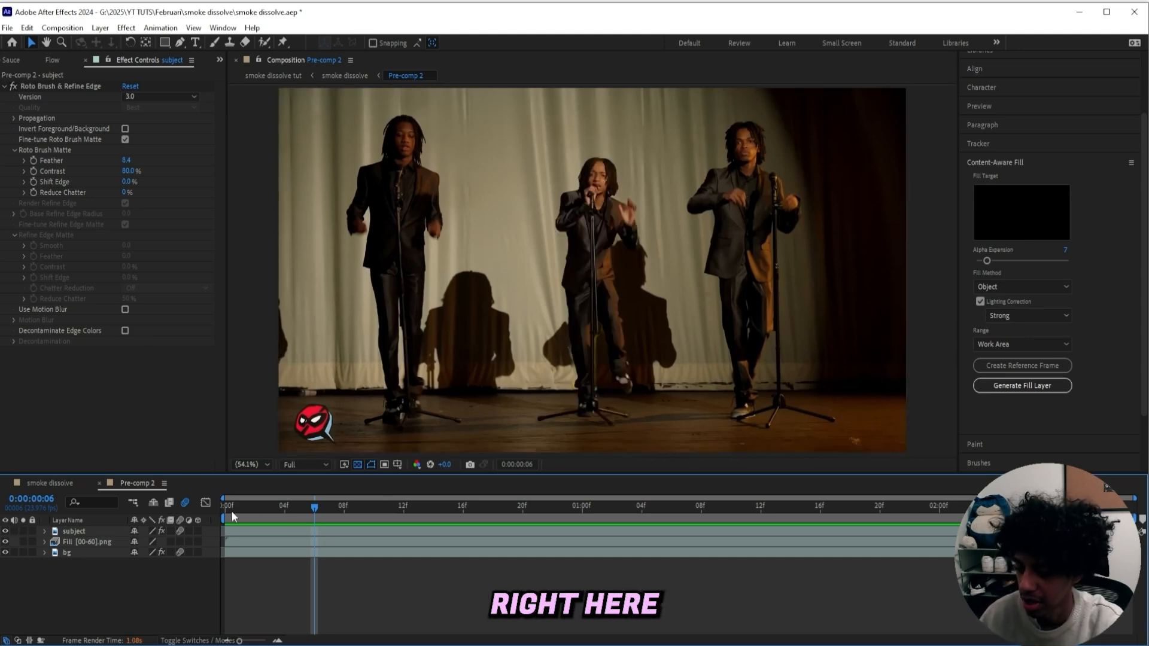
mouse_move(332, 505)
left_mouse_down()
mouse_move(522, 491)
mouse_move(329, 502)
left_mouse_up()
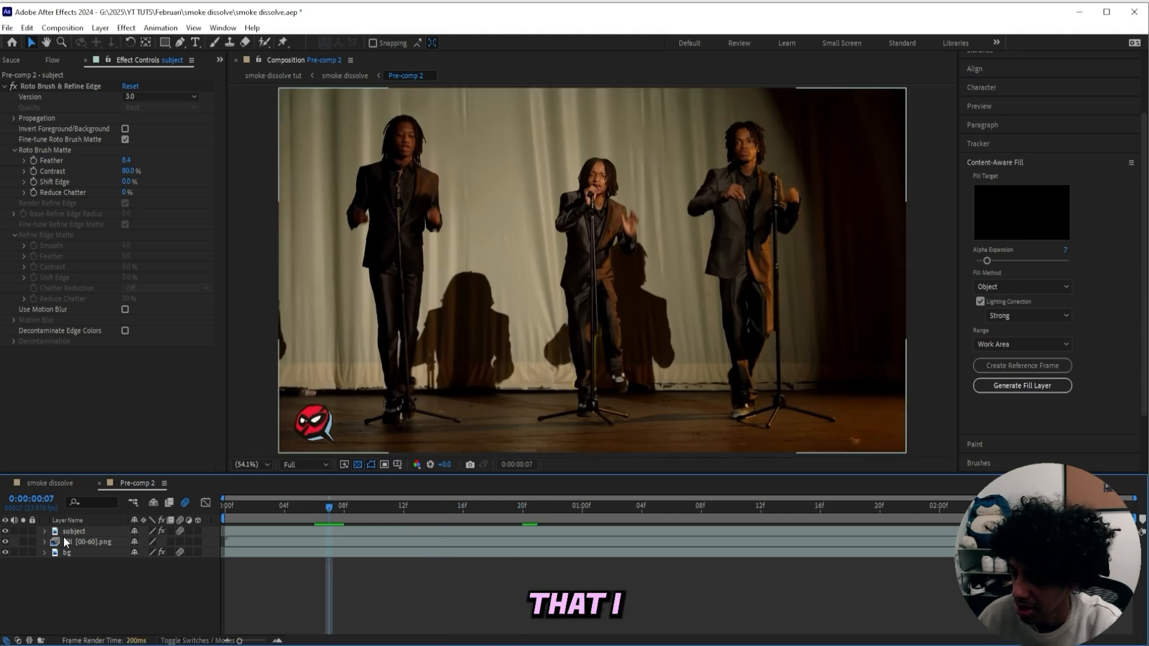
left_click_drag(5, 542, 6, 552)
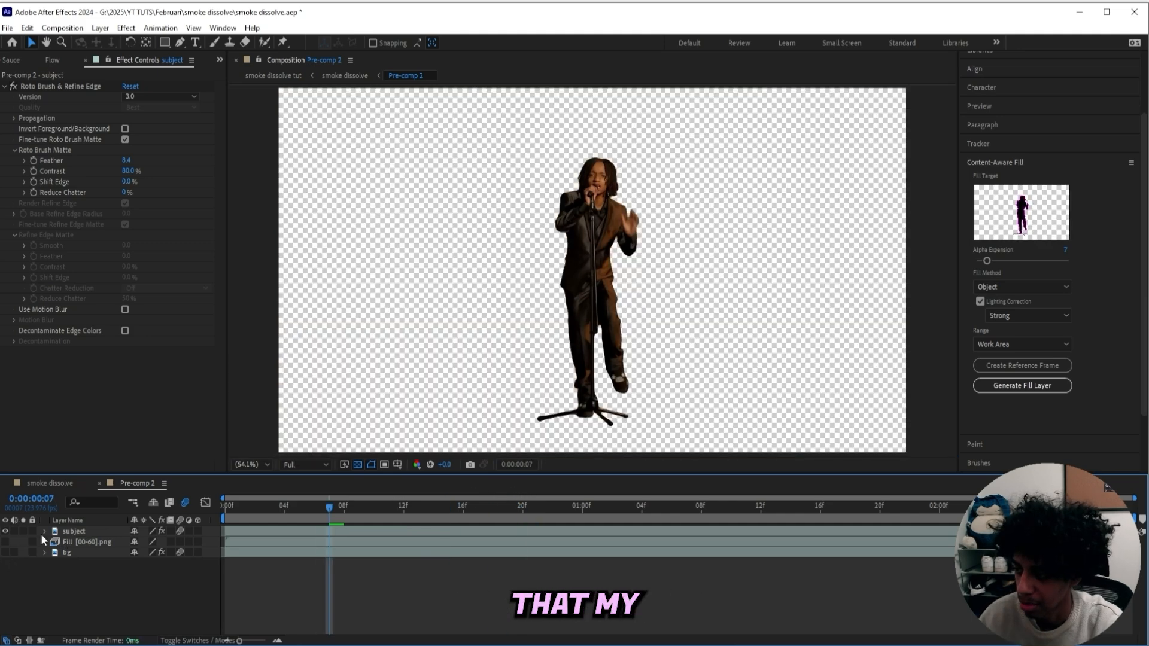
Zoom in and scrub through frames to inspect the subject's matte edges
scroll(568, 296, "up", 2)
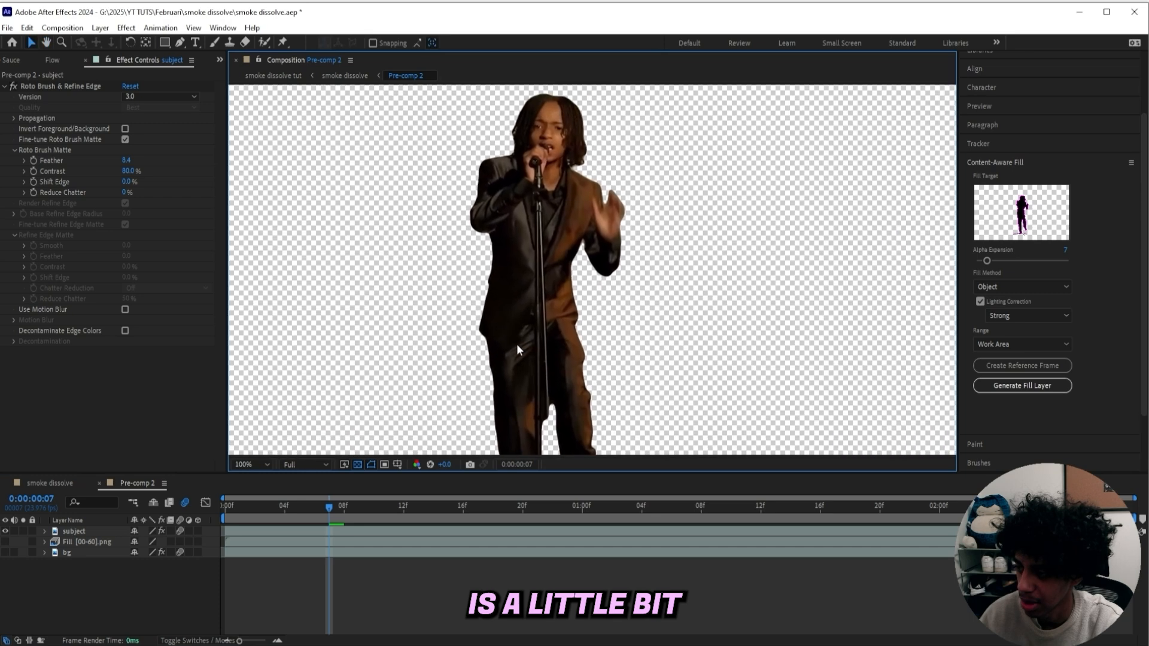
left_click_drag(400, 507, 433, 507)
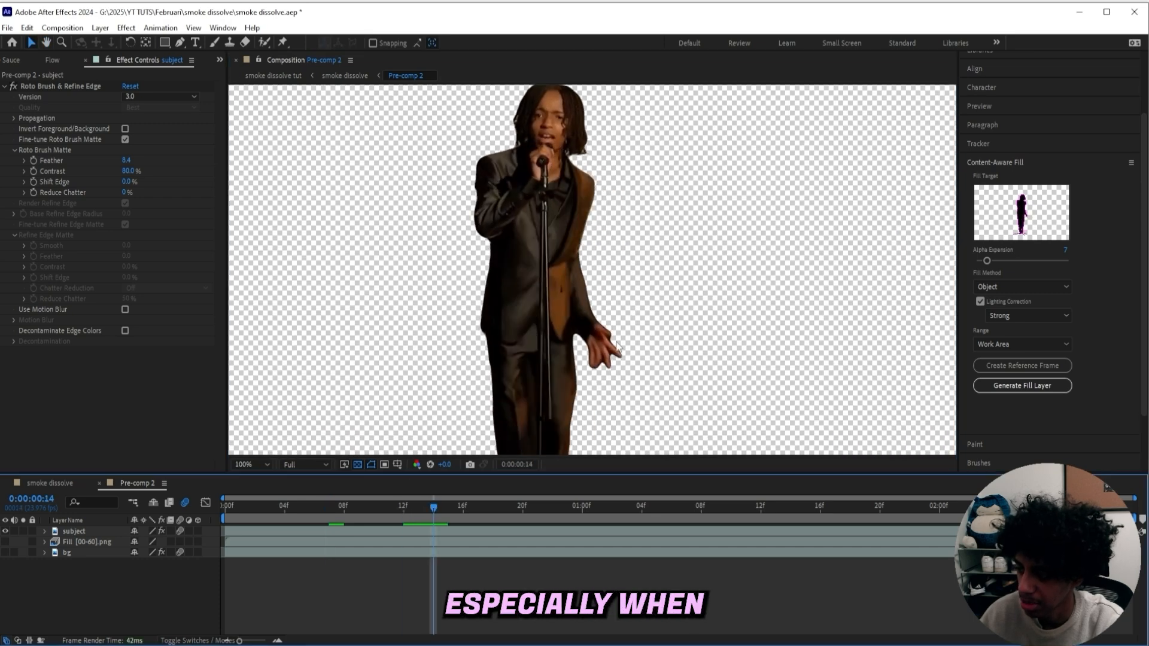
scroll(563, 298, "up", 3)
scroll(563, 297, "down", 6)
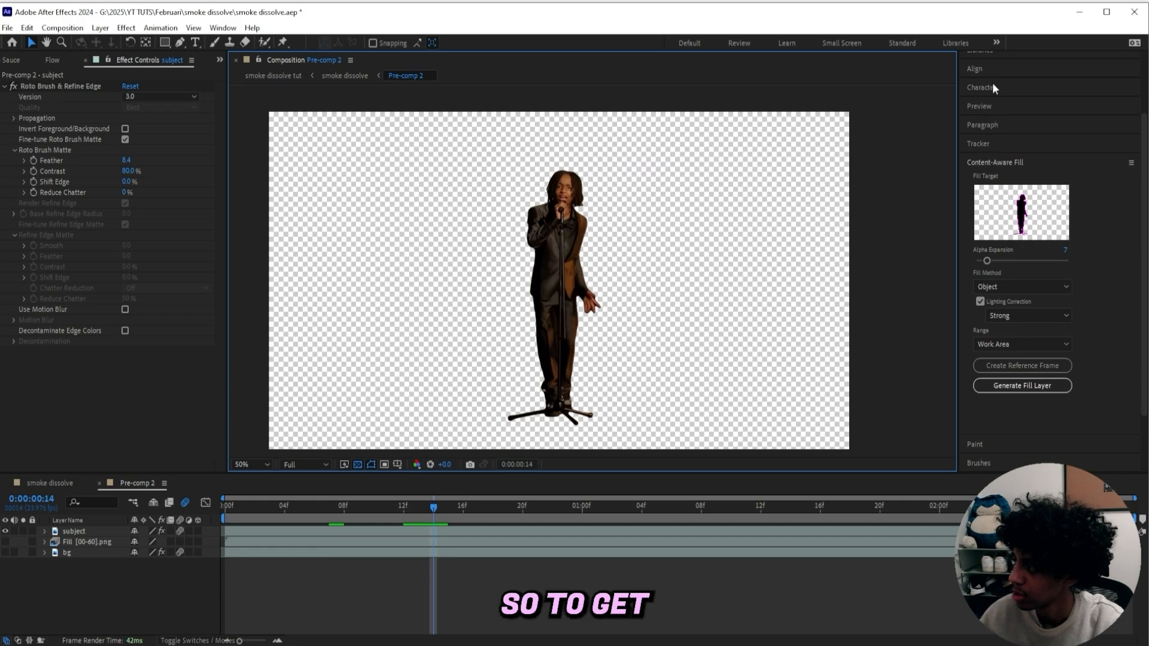
Search the effects for refine soft and apply Refine Soft Matte to the subject layer
scroll(988, 121, "up", 3)
left_click(995, 116)
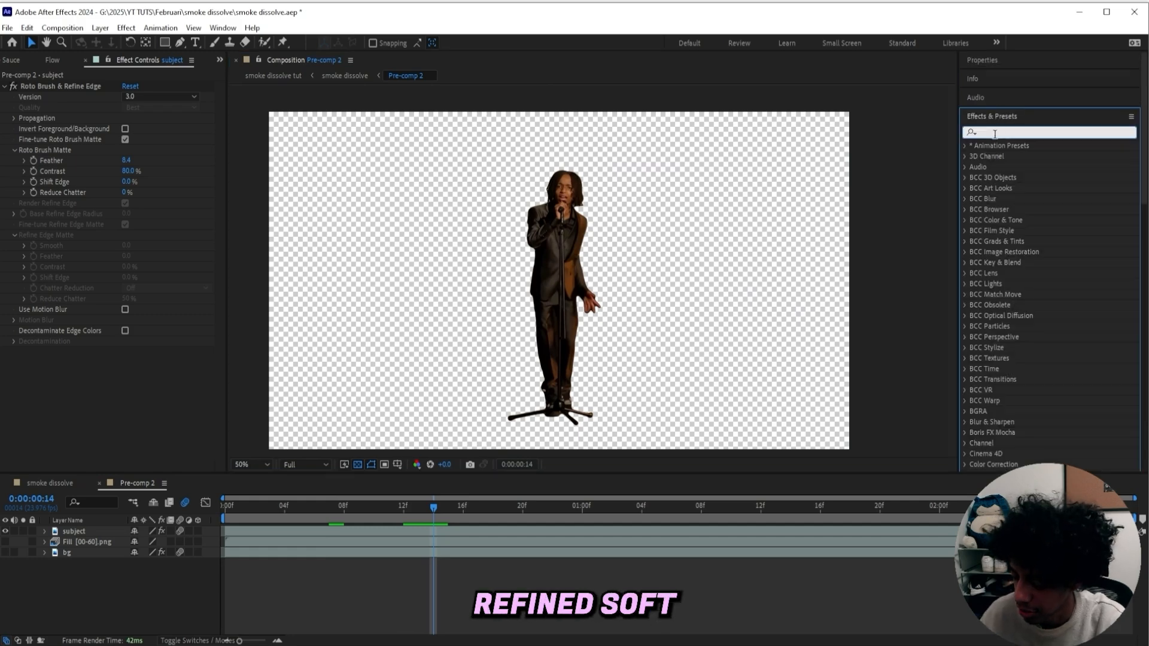
type("refine soft")
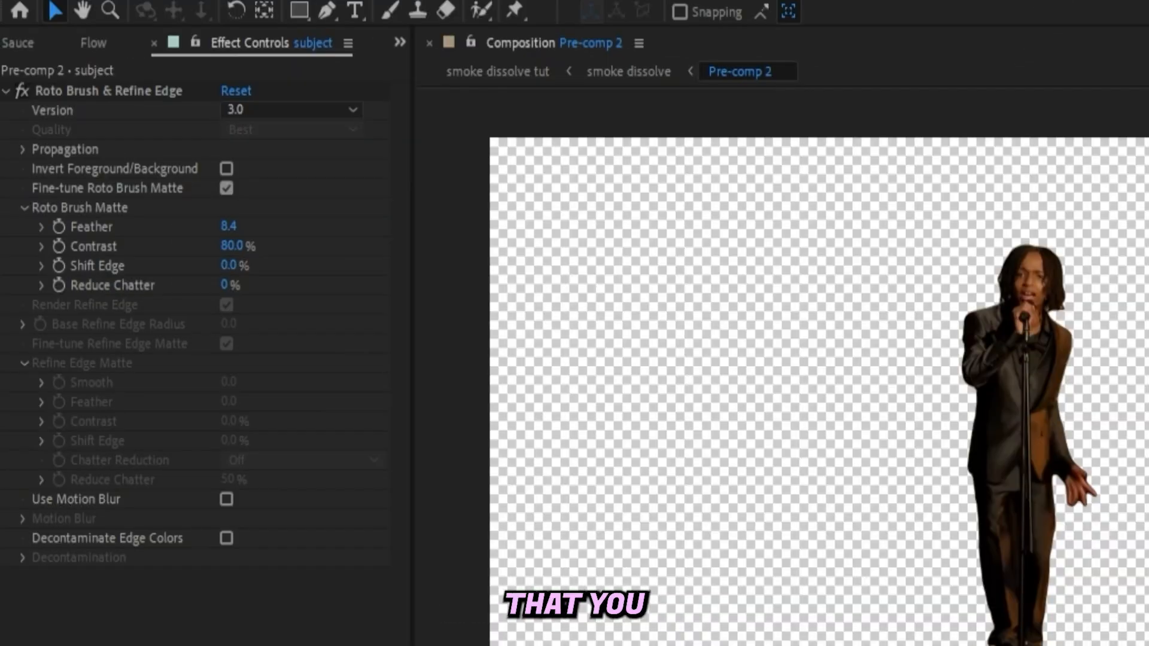
double_click(909, 136)
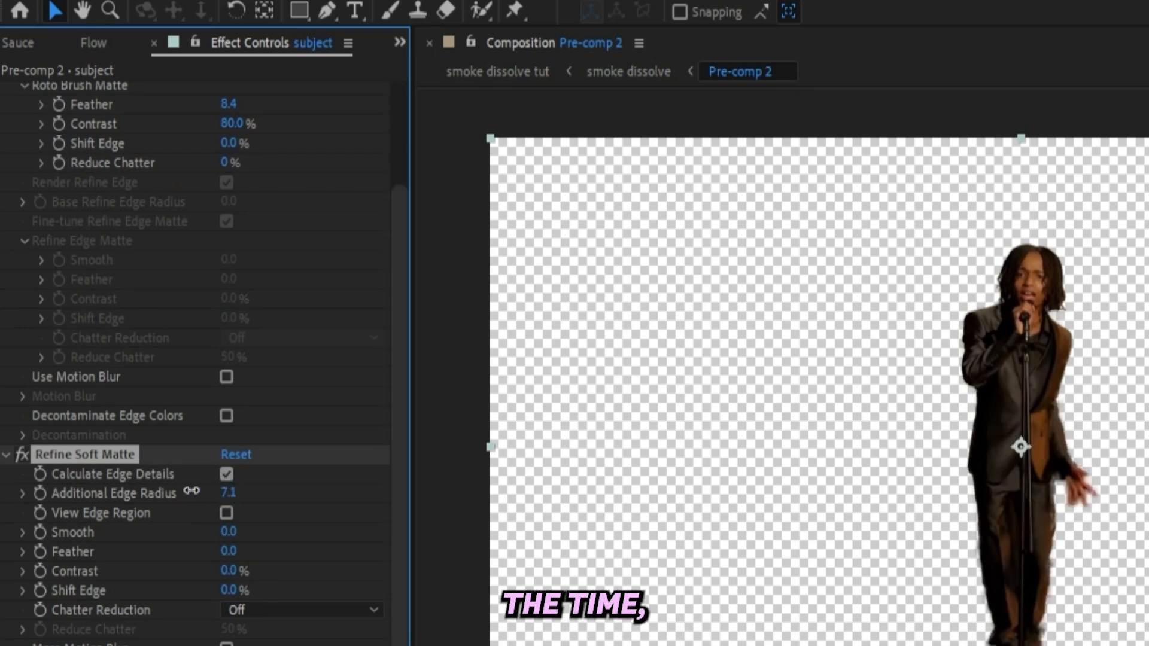
Set Refine Soft Matte's Additional Edge Radius to 2.2 and Feather to 4.9
left_click_drag(192, 491, 152, 496)
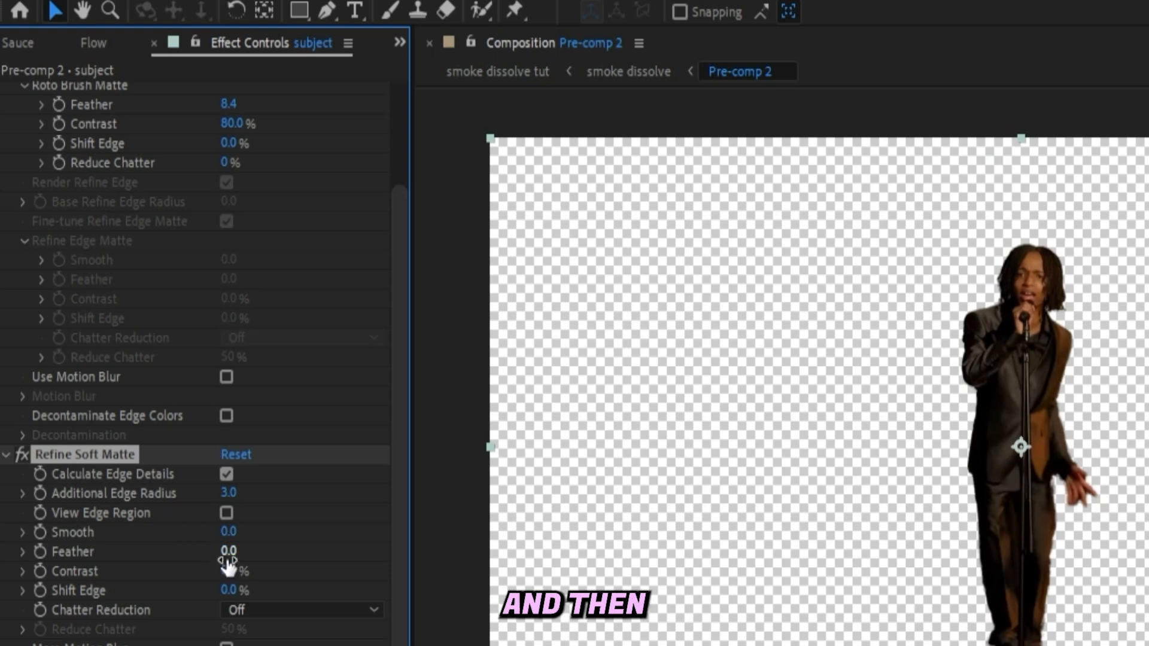
mouse_move(238, 553)
left_mouse_down()
mouse_move(274, 541)
mouse_move(259, 545)
left_mouse_up()
mouse_move(229, 493)
left_mouse_down()
mouse_move(206, 503)
mouse_move(242, 492)
left_mouse_up()
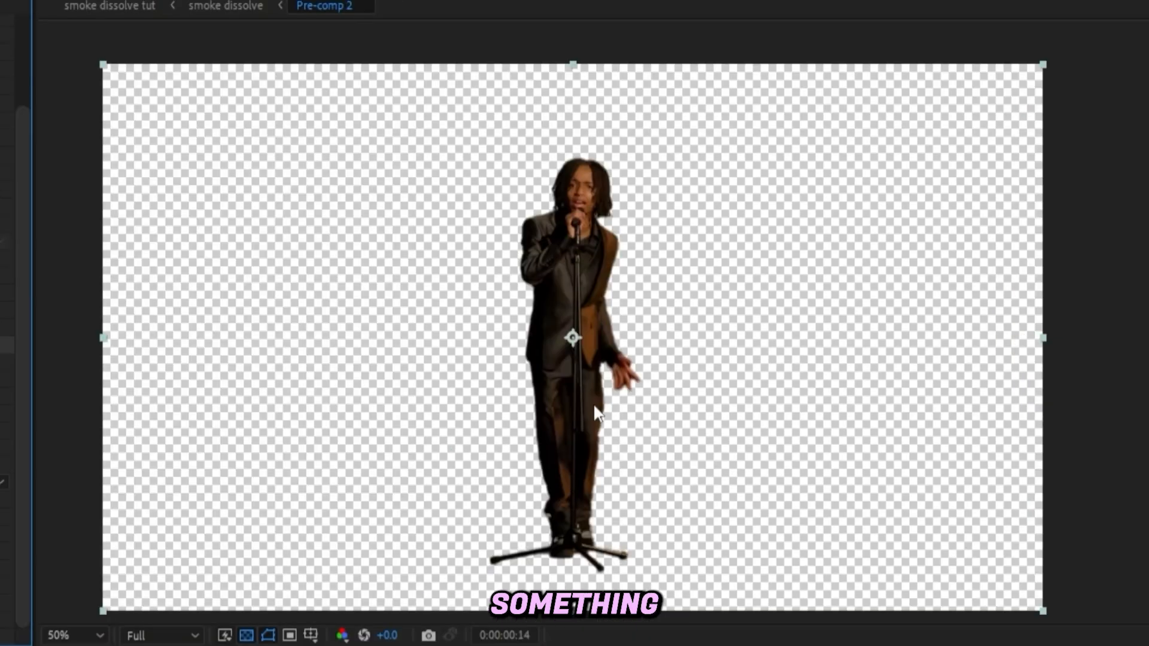
scroll(719, 359, "up", 4)
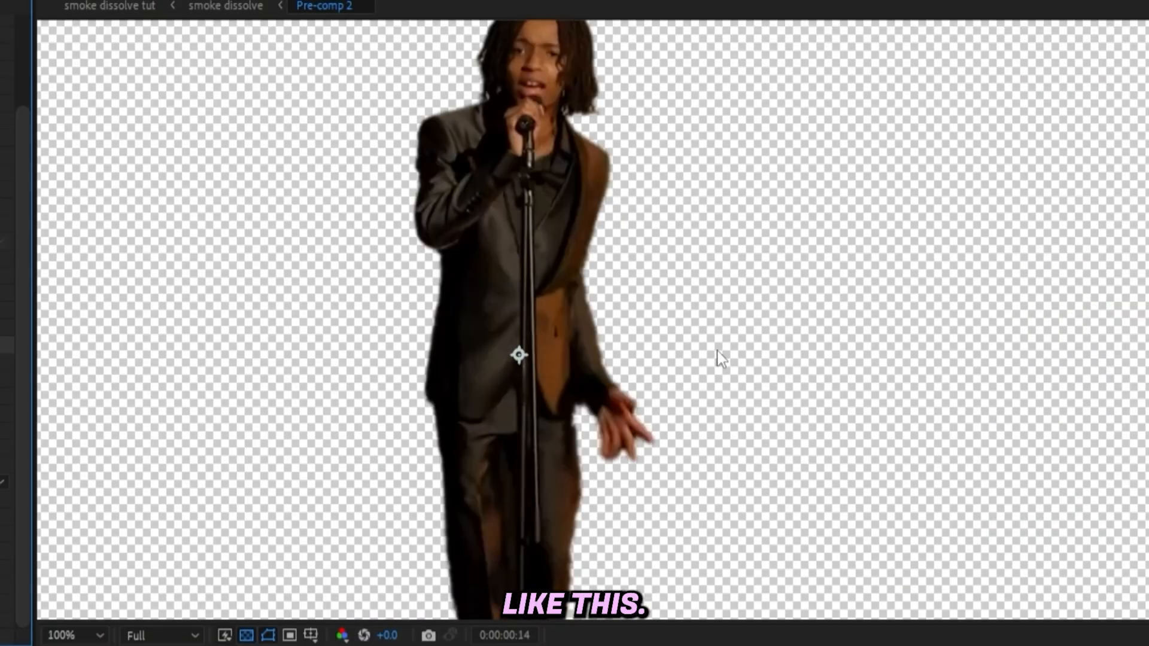
scroll(692, 303, "down", 2)
scroll(613, 368, "down", 1)
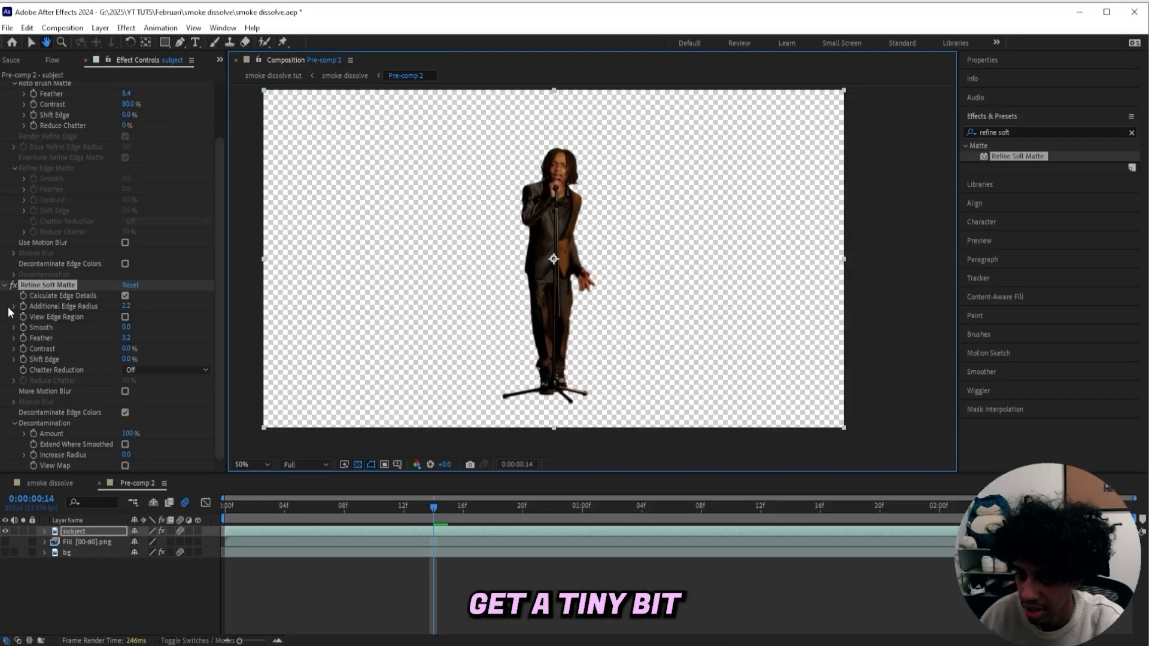
left_click_drag(126, 337, 139, 338)
Show the fill and bg layers again beneath the subject and select the subject layer
left_click(568, 508)
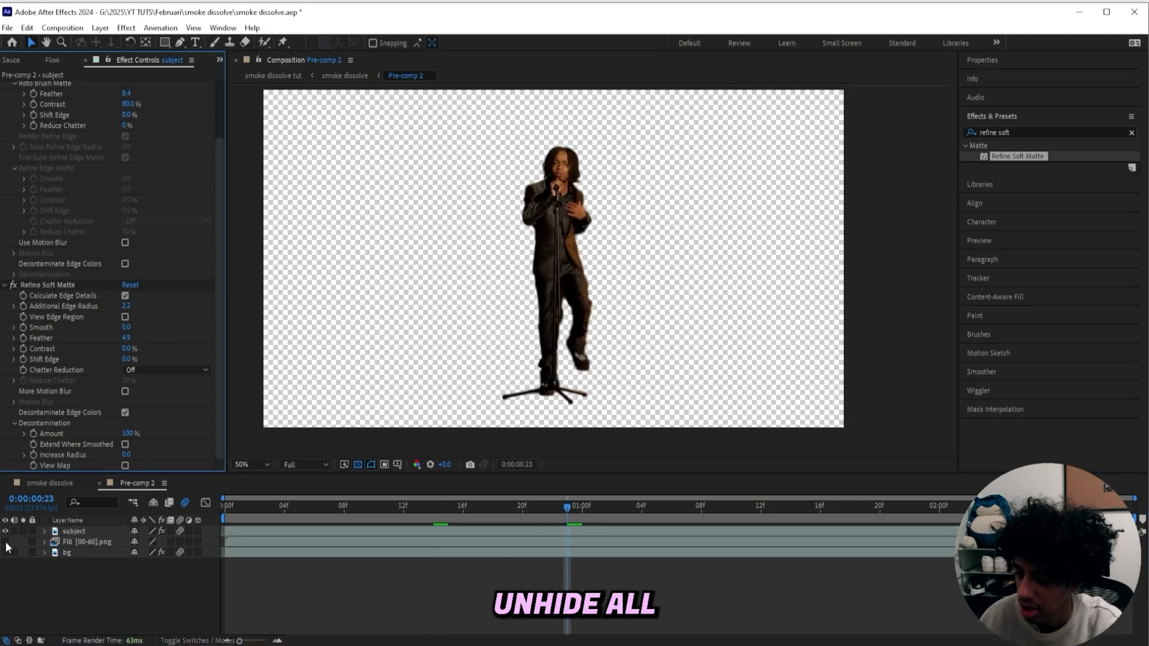
left_click_drag(6, 541, 5, 553)
left_click(372, 531)
left_click(1029, 129)
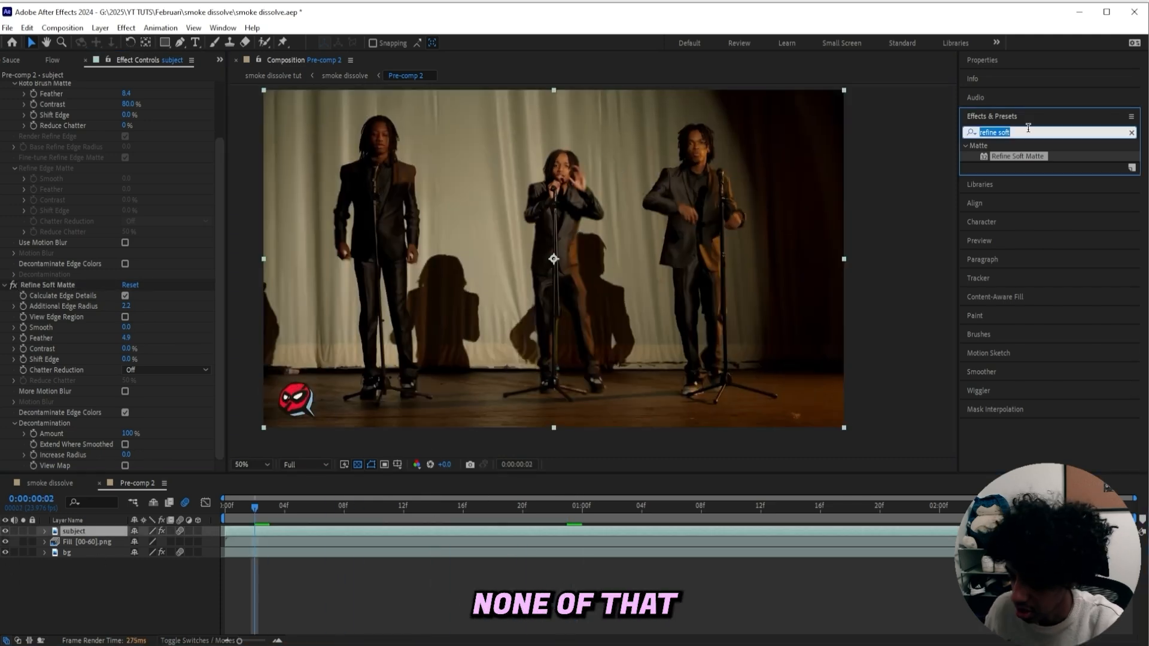
Search the effects for card dance and apply Card Dance to the subject layer
type("card dan")
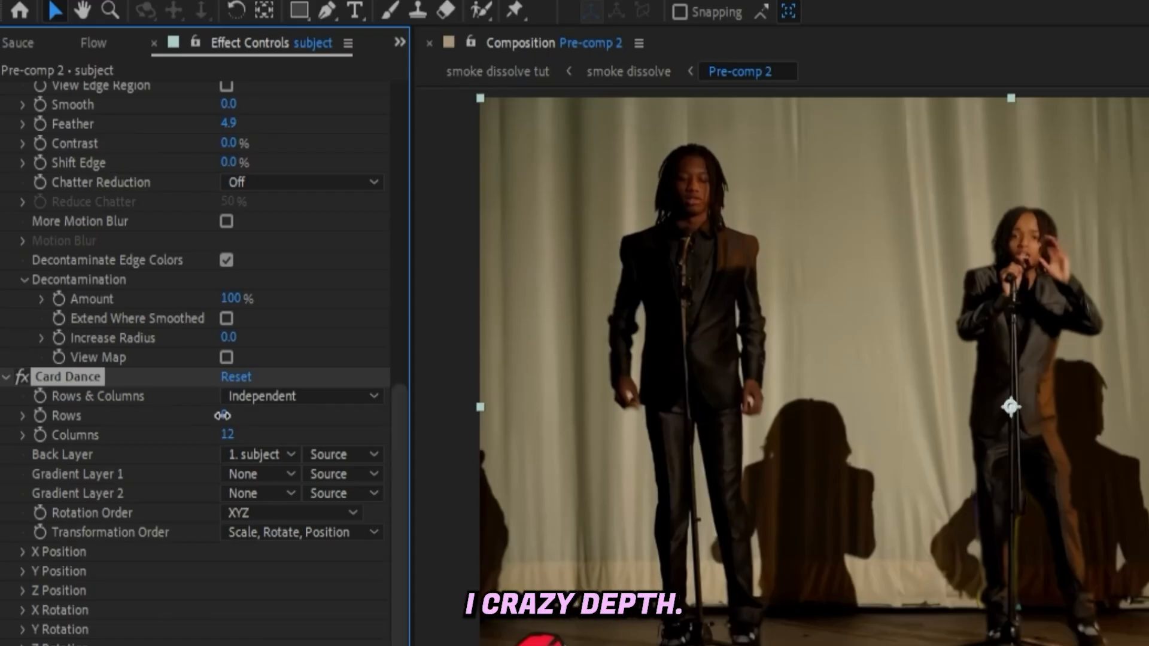
left_click(224, 416)
left_click(682, 553)
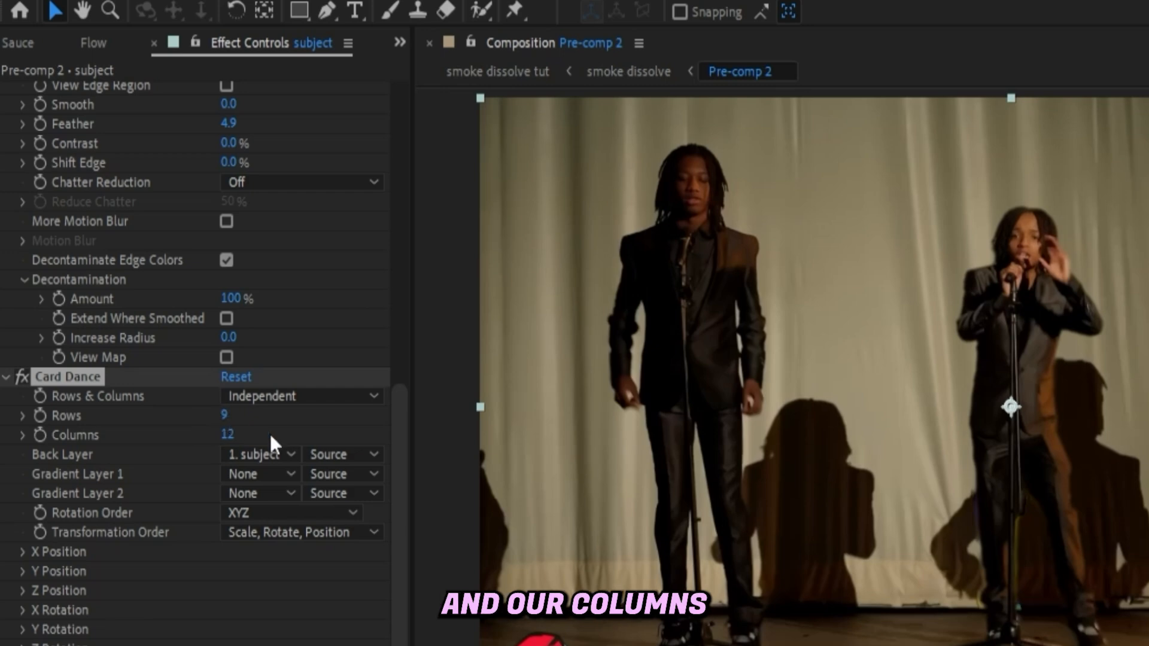
Set Card Dance's Rows to 1000 and Columns to 1000
left_click(226, 416)
type("1")
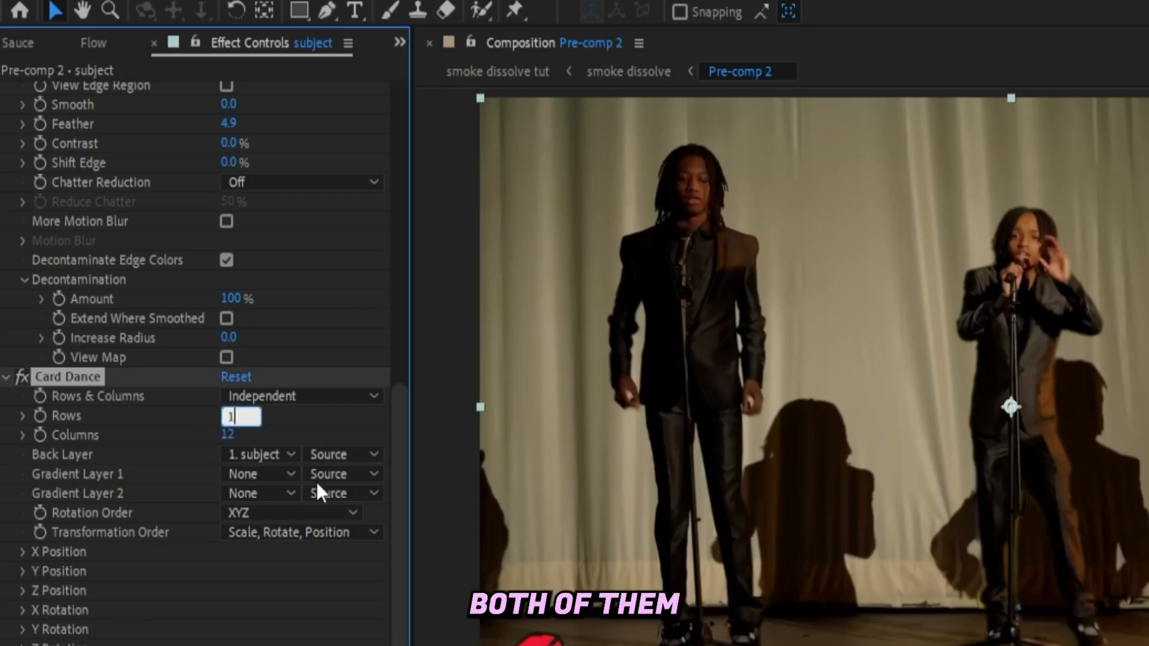
type("000")
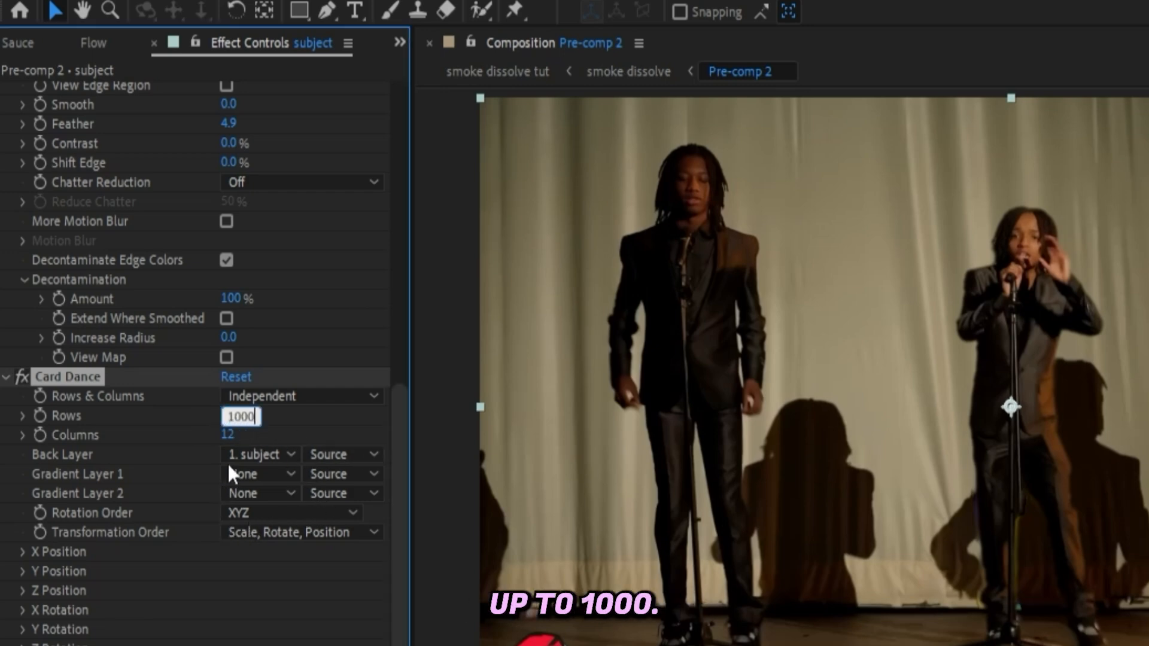
left_click(228, 435)
type("1000")
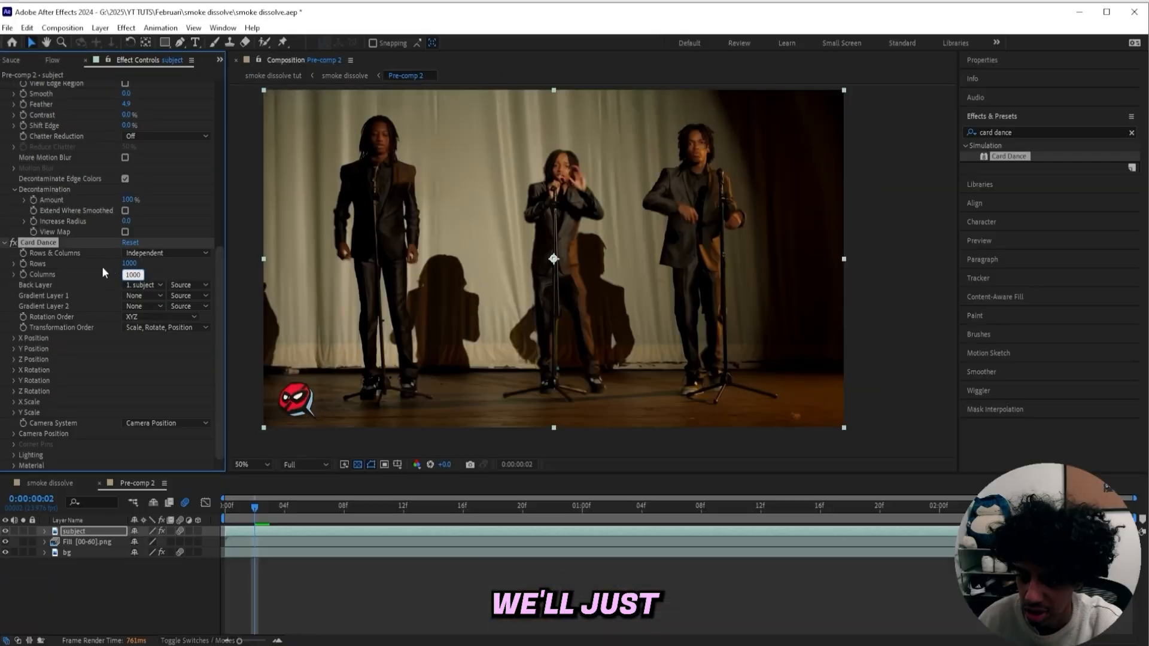
key("Return")
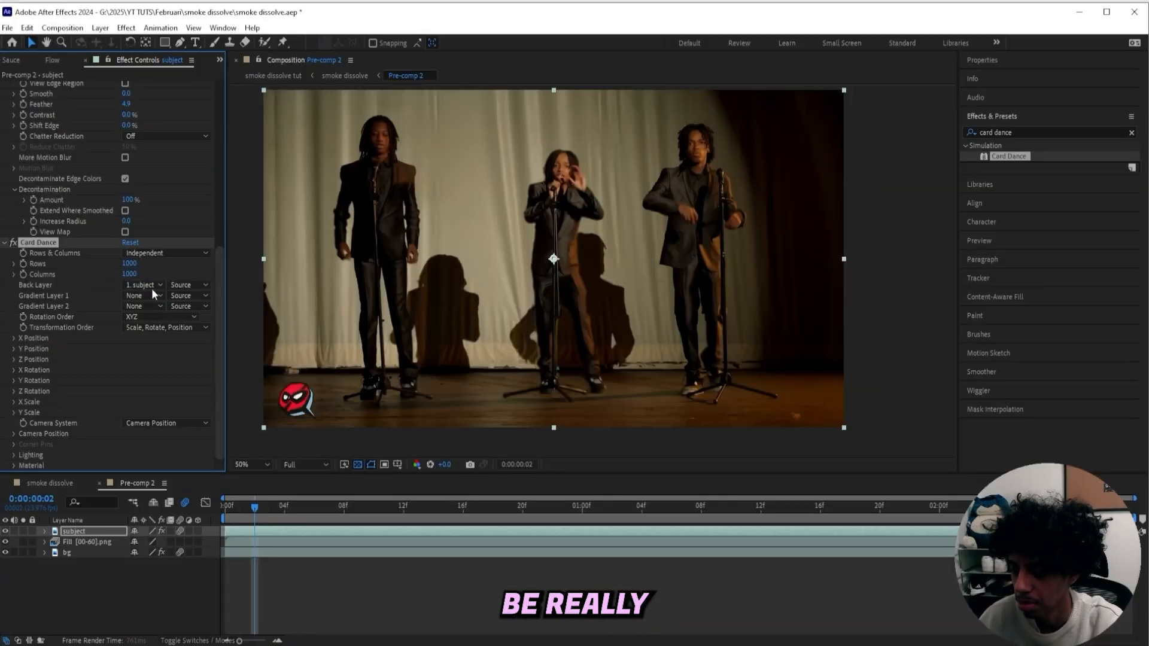
Set the composition preview resolution to Quarter
left_click(304, 465)
left_click(307, 535)
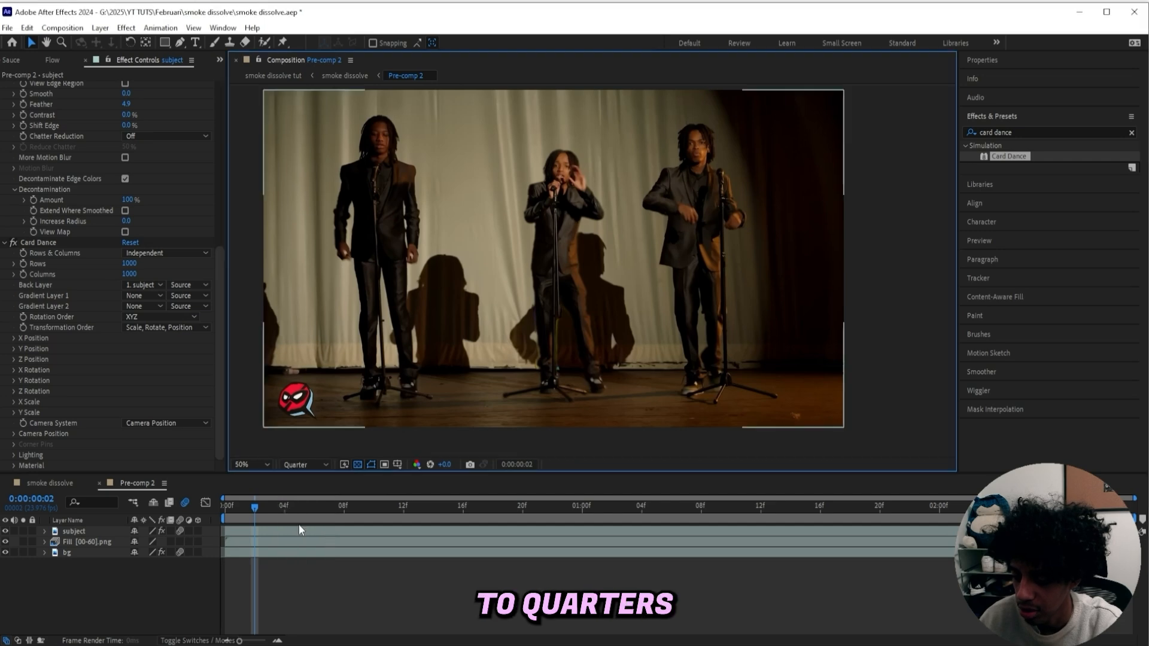
Keyframe Rows and Columns at the first frame, then set Rows to 500 at the 1-second mark
left_click_drag(256, 507, 227, 506)
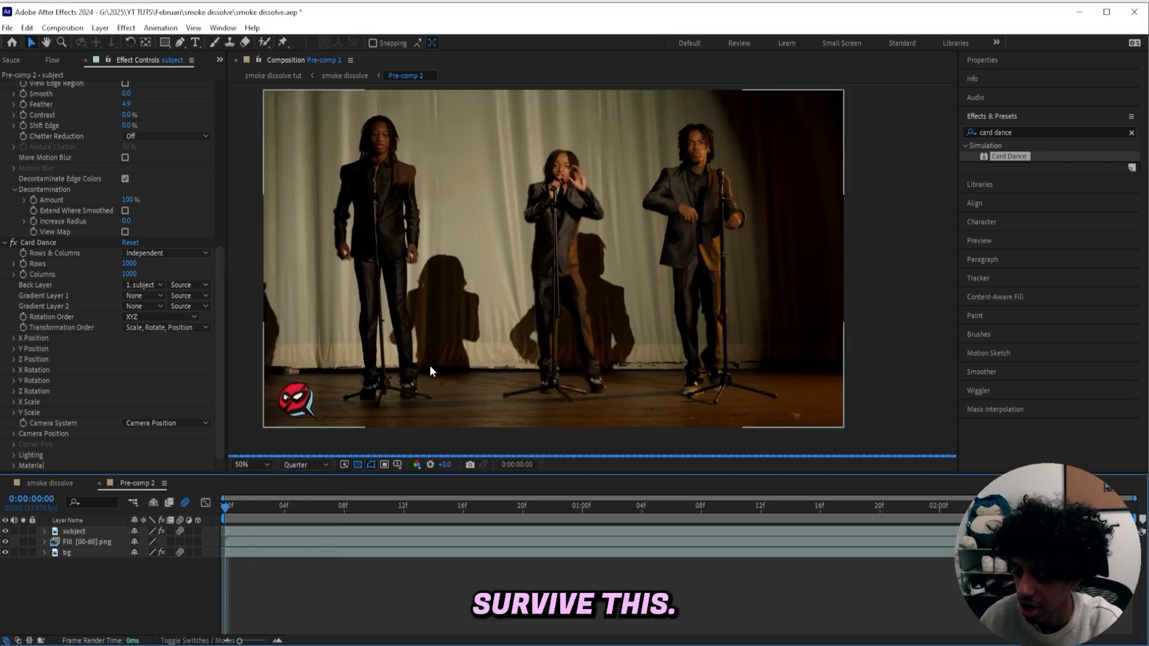
left_click(23, 264)
left_click(23, 274)
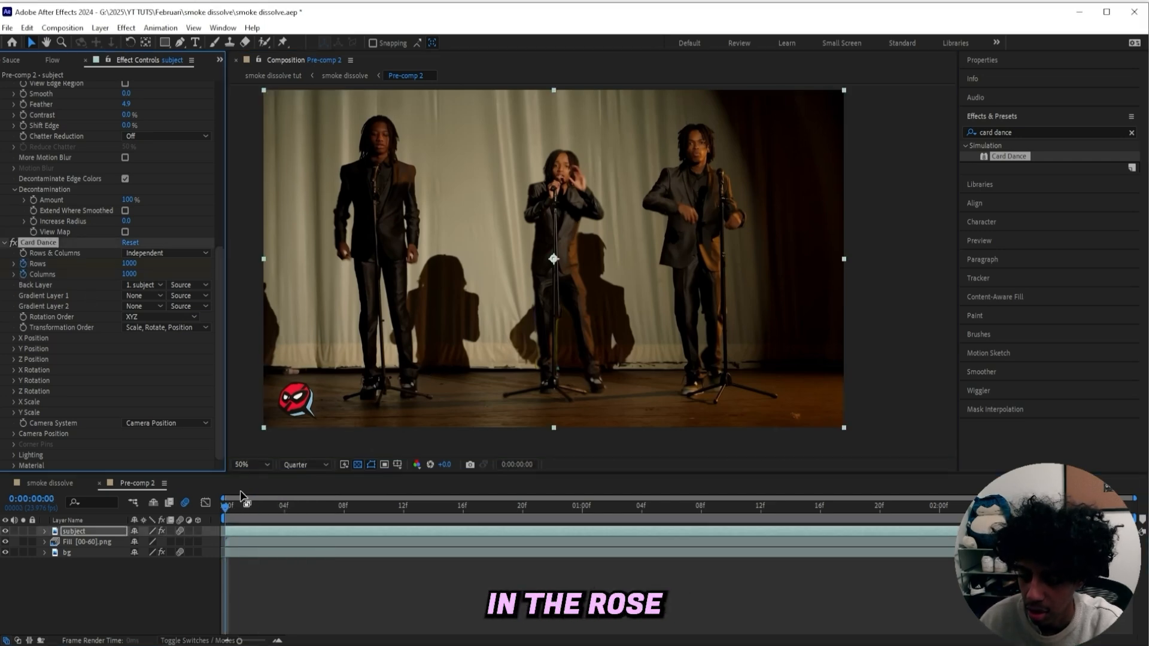
left_click_drag(235, 506, 564, 502)
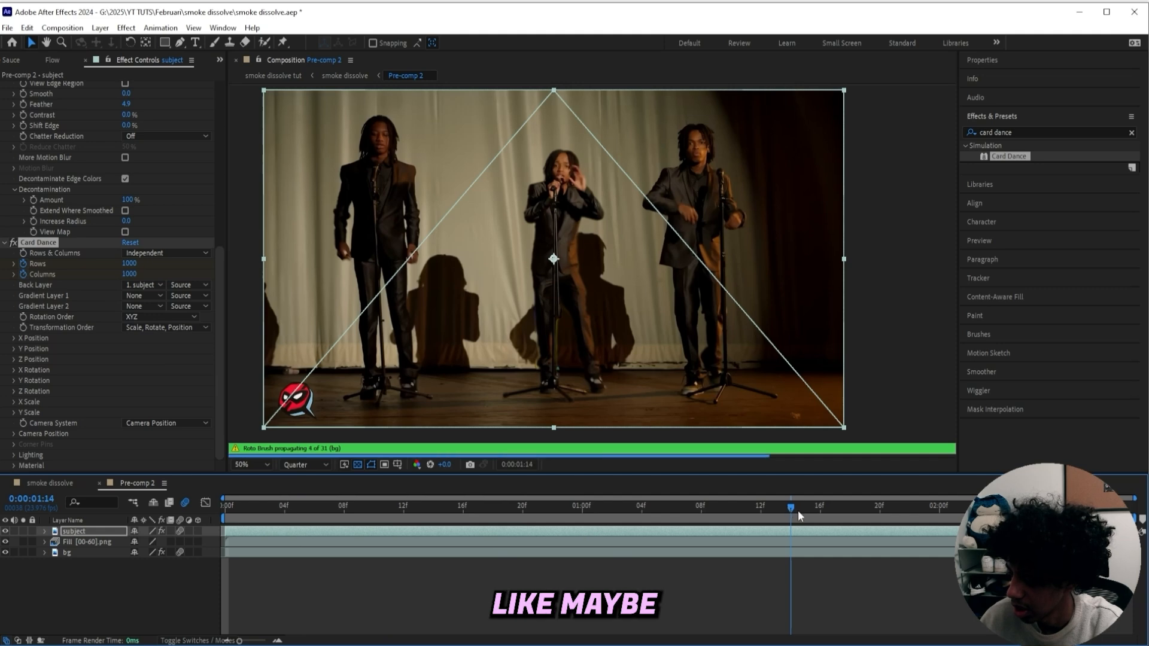
left_click(583, 506)
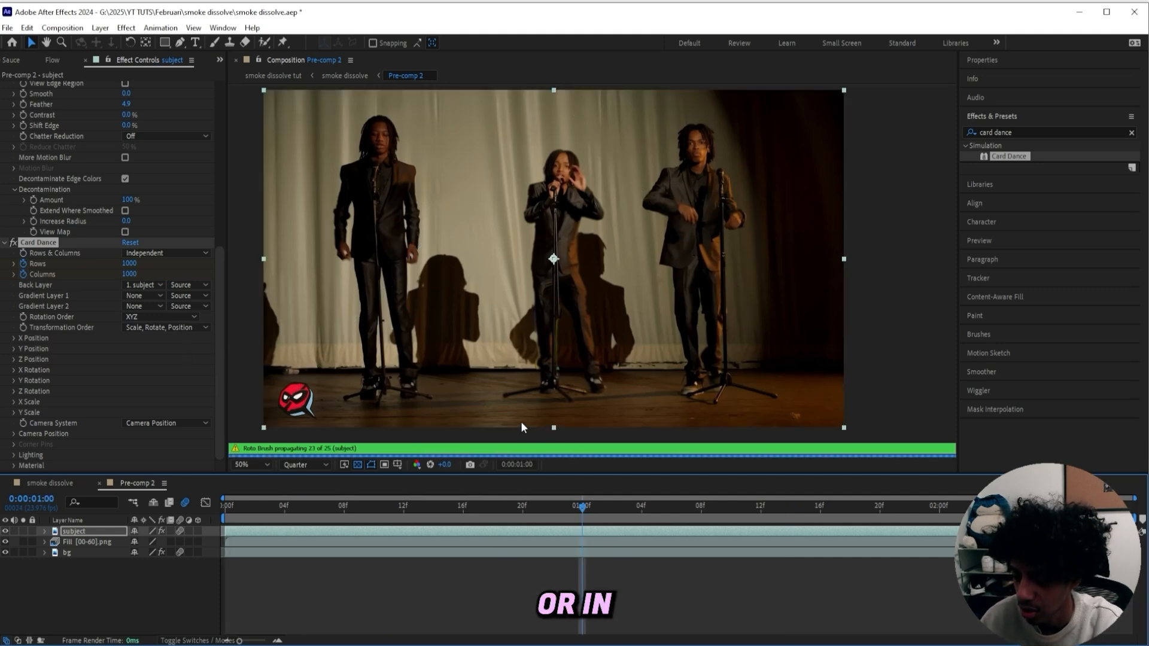
left_click(130, 264)
type("5")
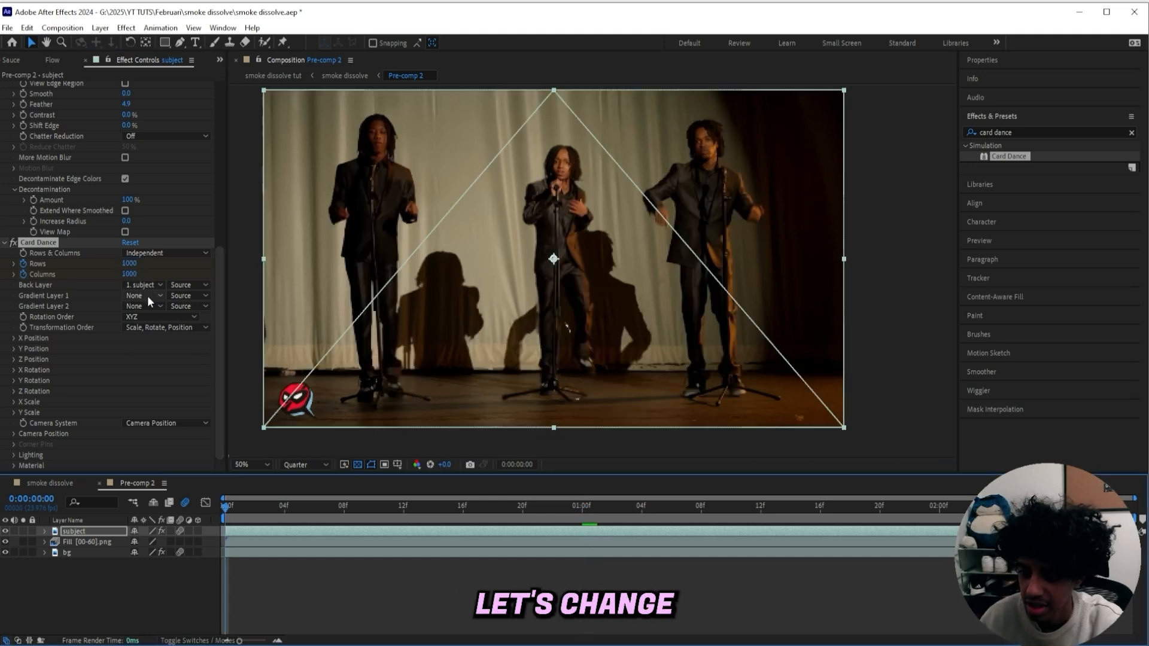
Set both Gradient Layer 1 and Gradient Layer 2 of Card Dance to the subject layer
left_click(148, 297)
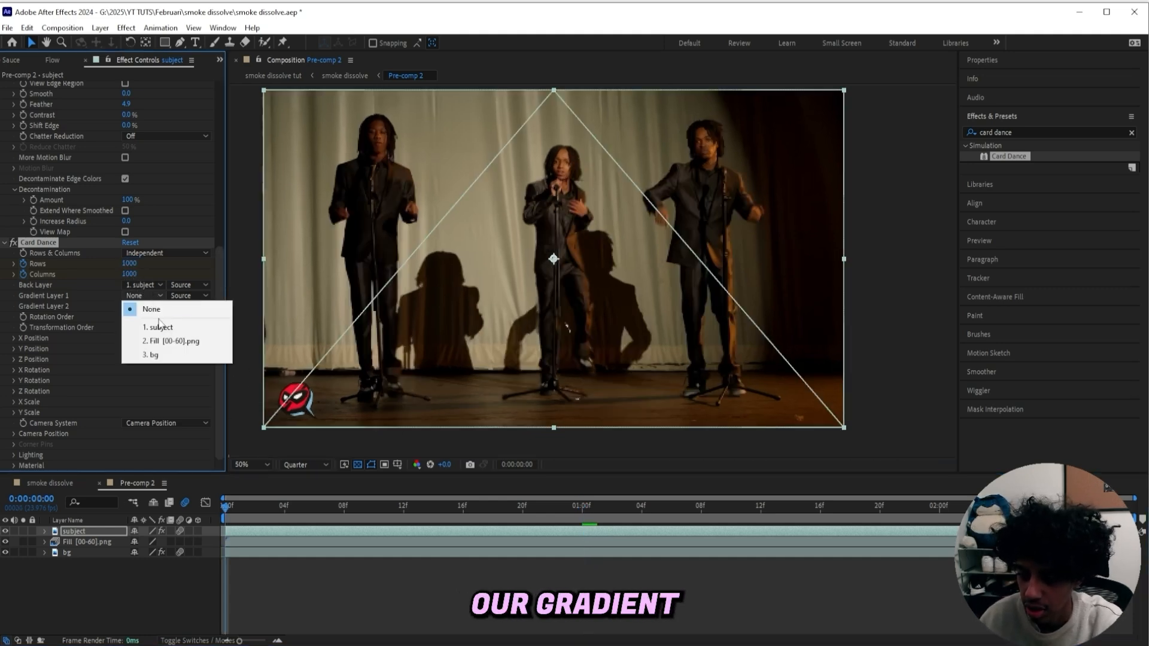
left_click(164, 328)
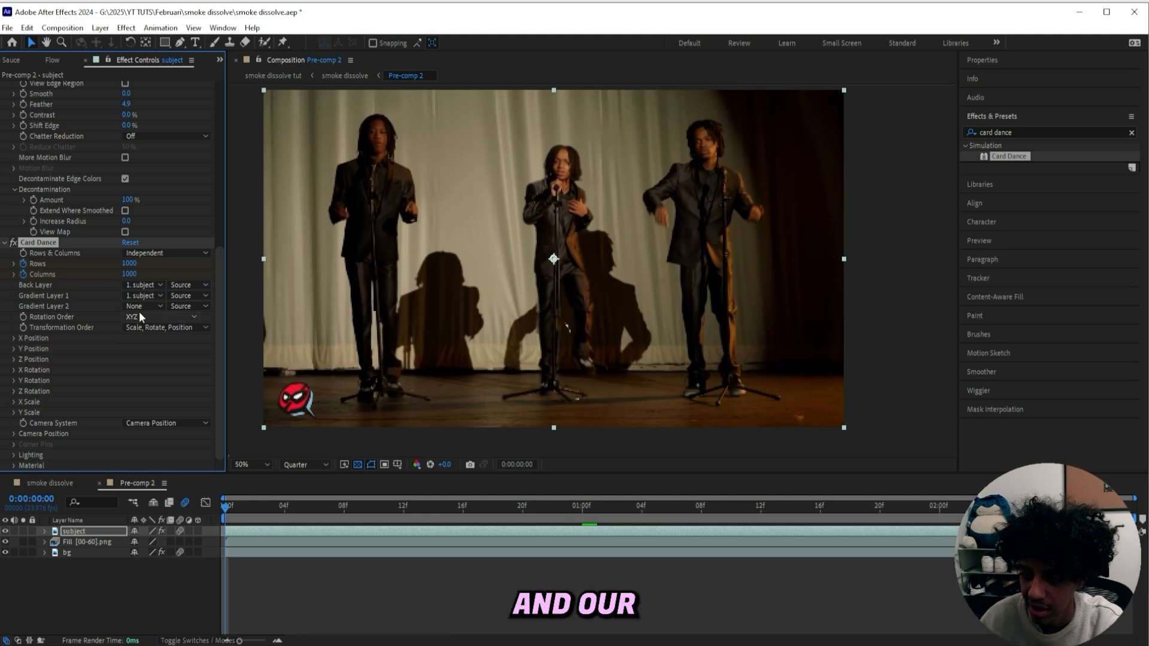
left_click(140, 307)
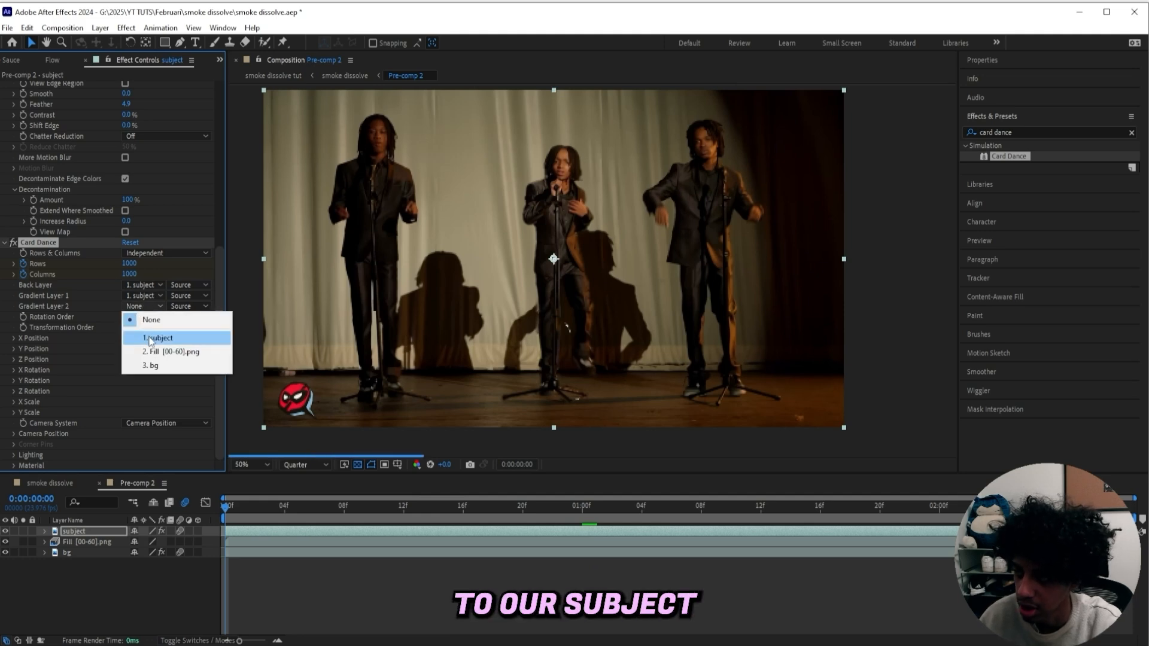
left_click(151, 339)
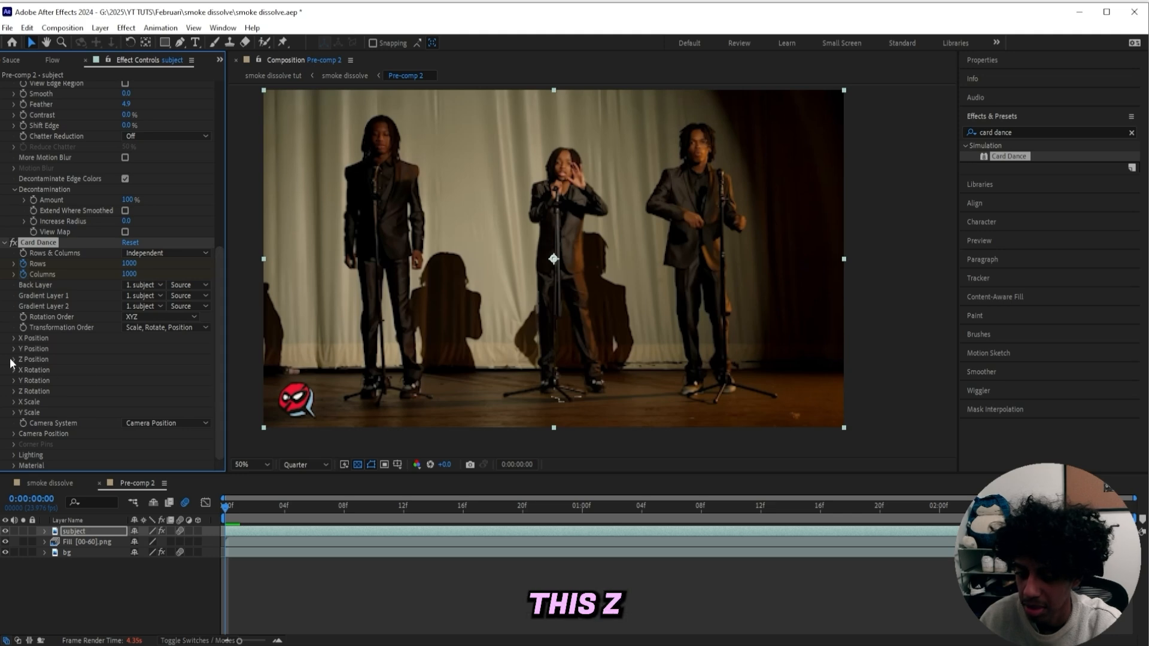
Set the Z Position Source to Intensity H Slope 1 and drag its Multiplier to -6.50
left_click(14, 359)
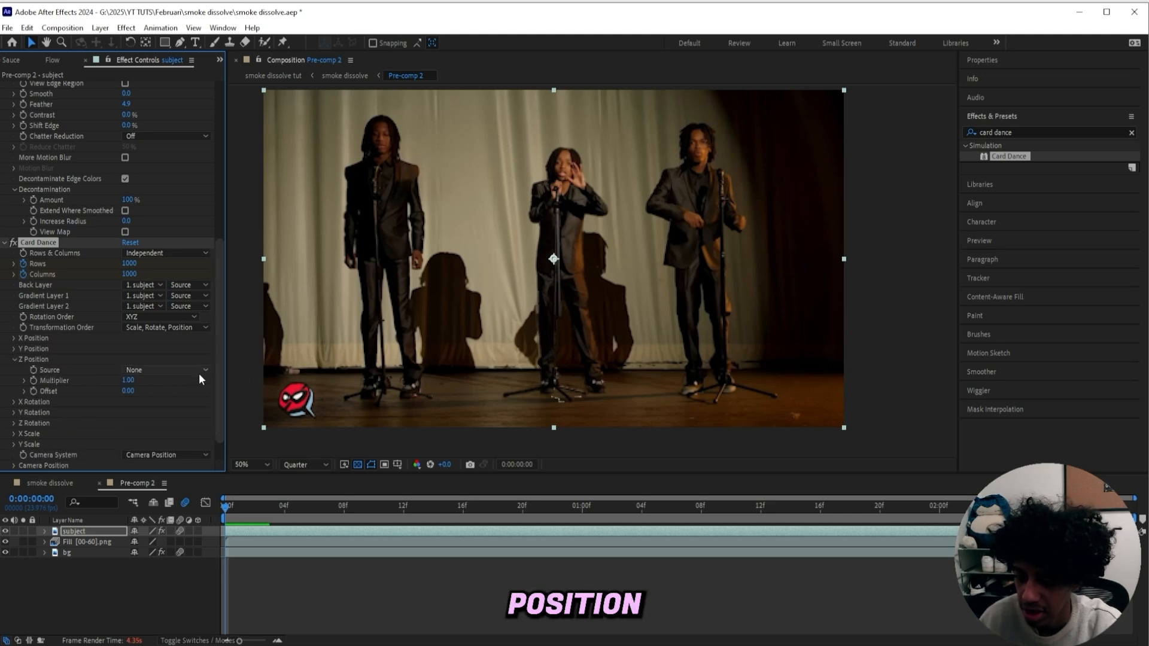
left_click(197, 371)
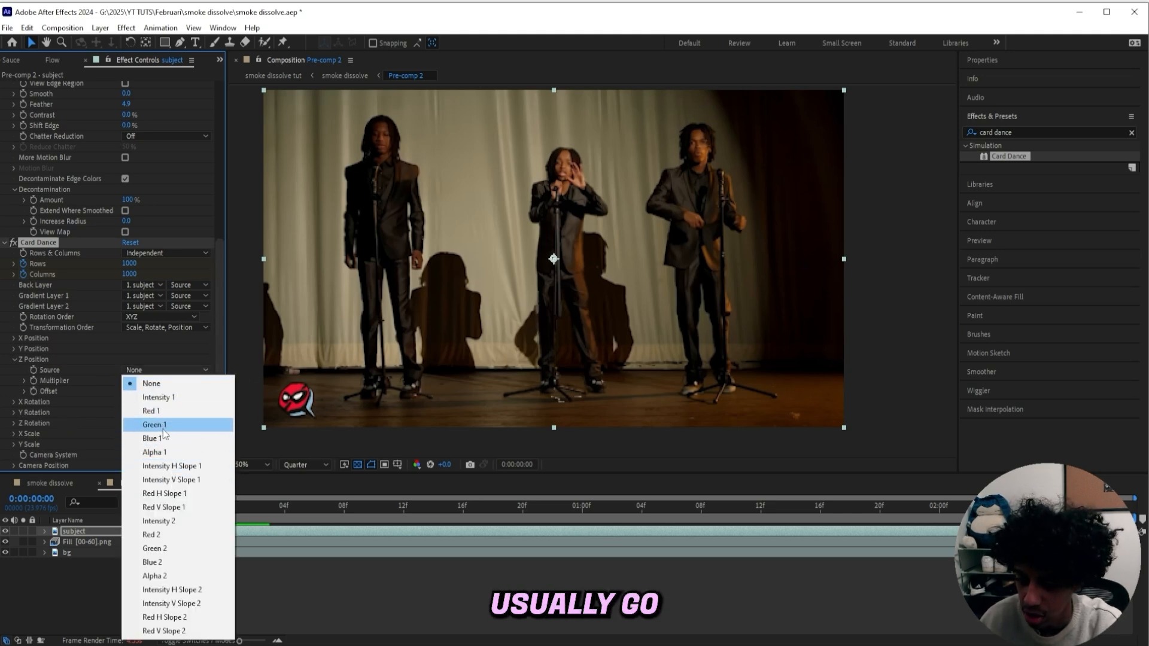
left_click(170, 399)
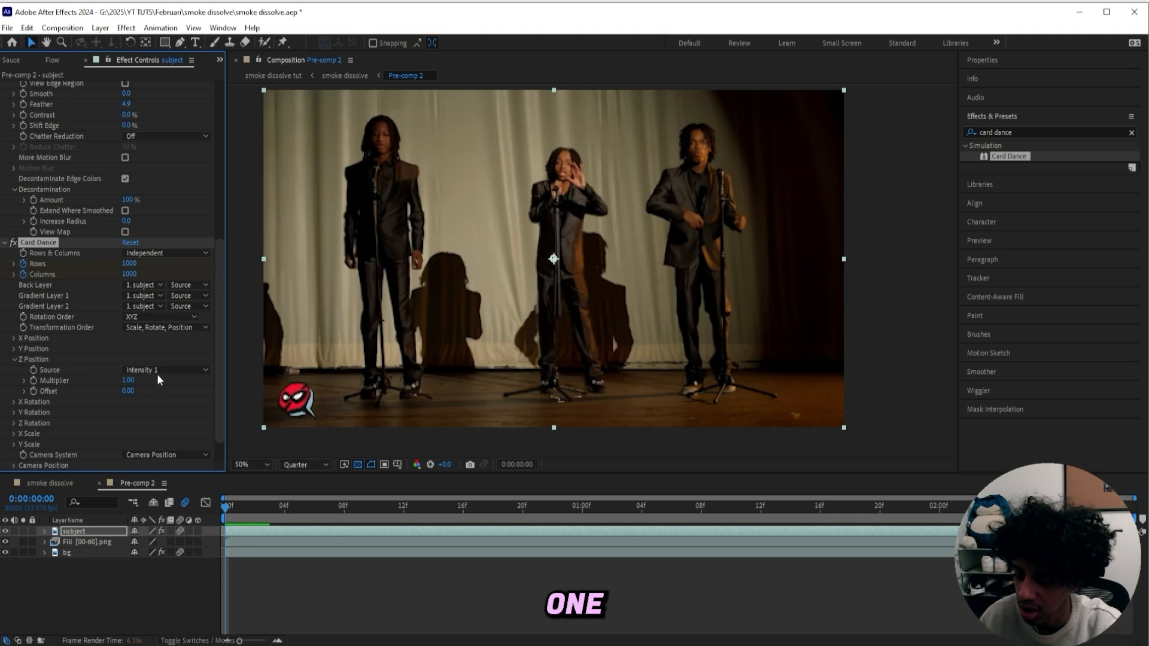
left_click(165, 371)
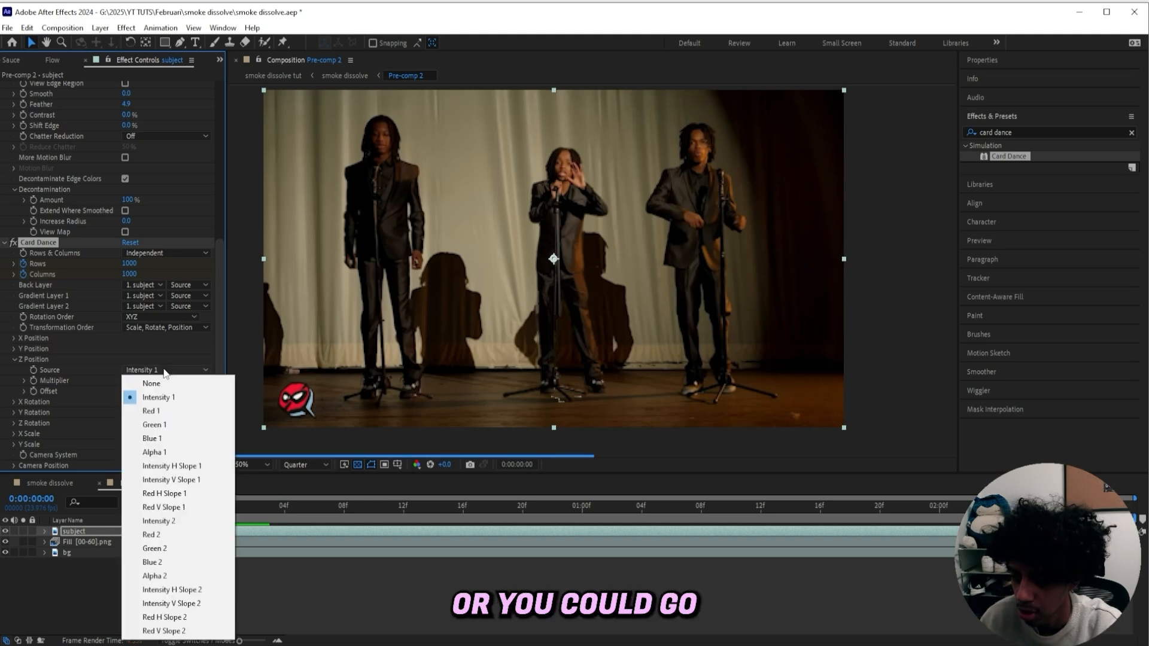
key("Escape")
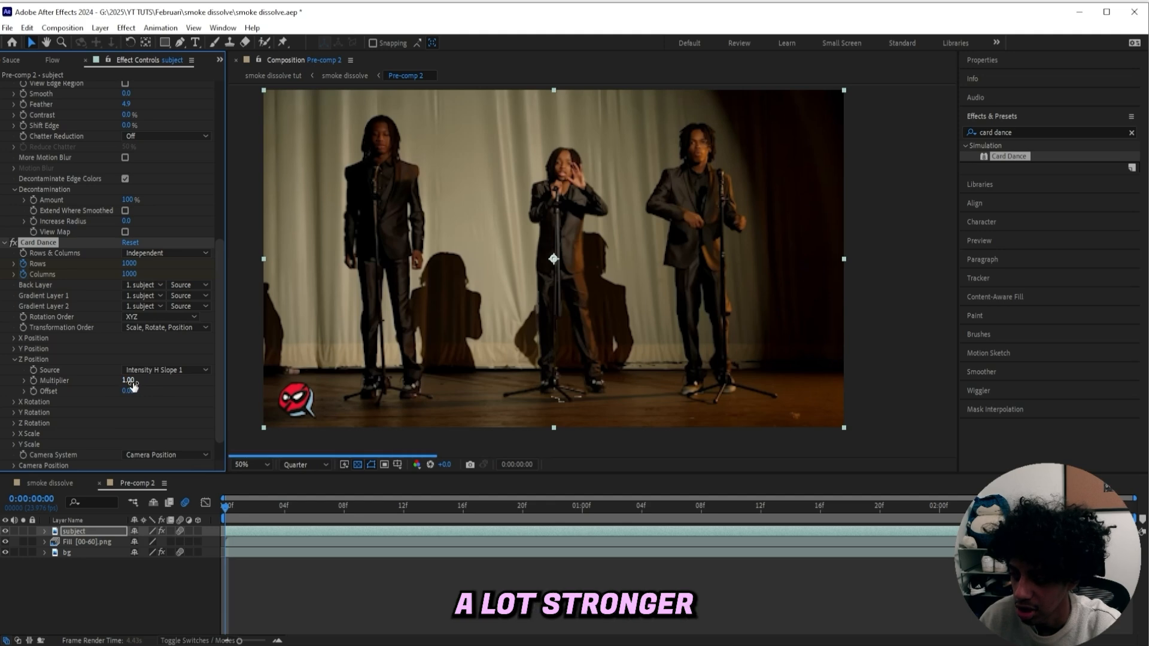
left_click_drag(128, 380, 81, 386)
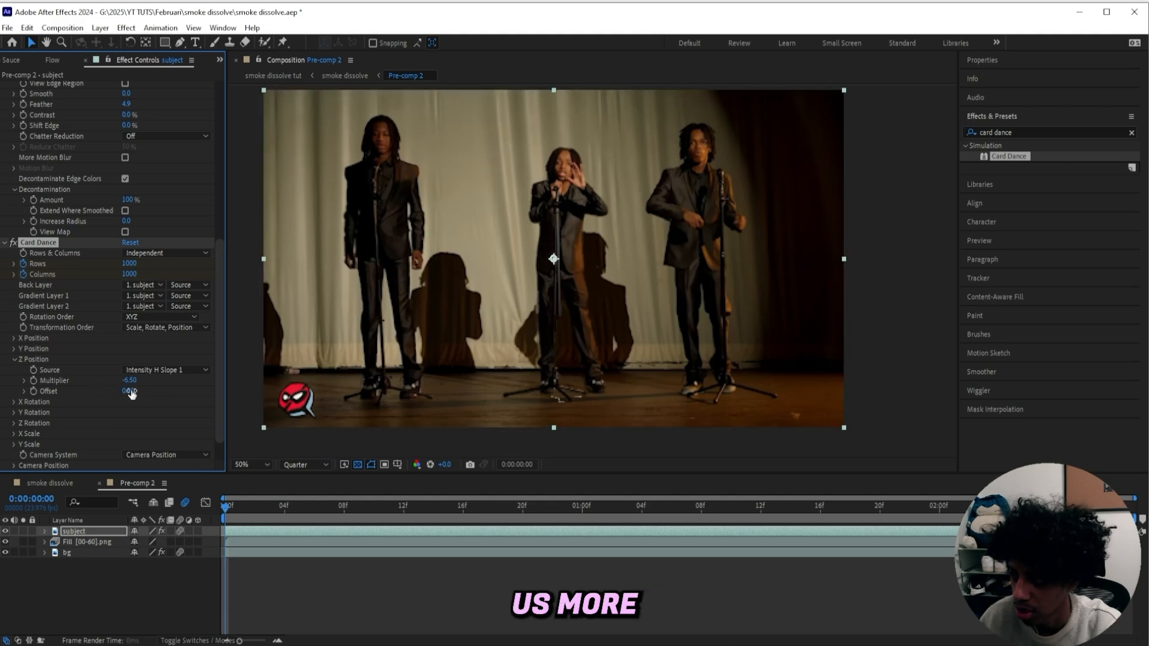
Set the composition preview resolution back to Full
left_click(305, 465)
left_click(303, 431)
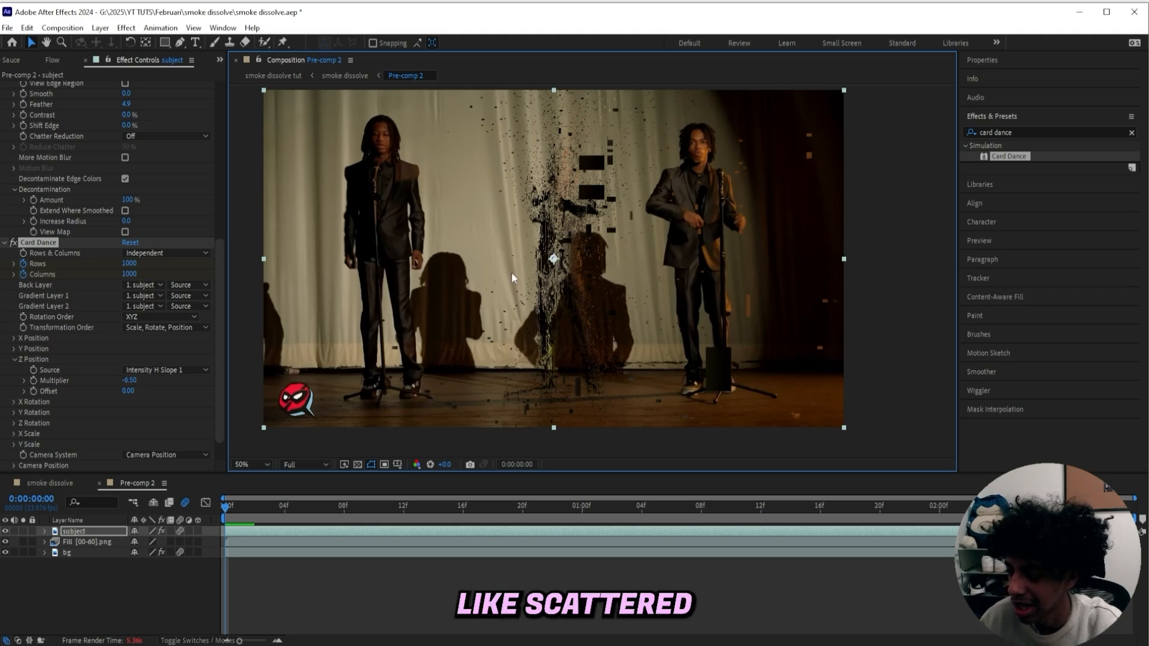
Try other Z Position sources, settling on Intensity V Slope 1, and set the Multiplier to -9.30
left_click(181, 370)
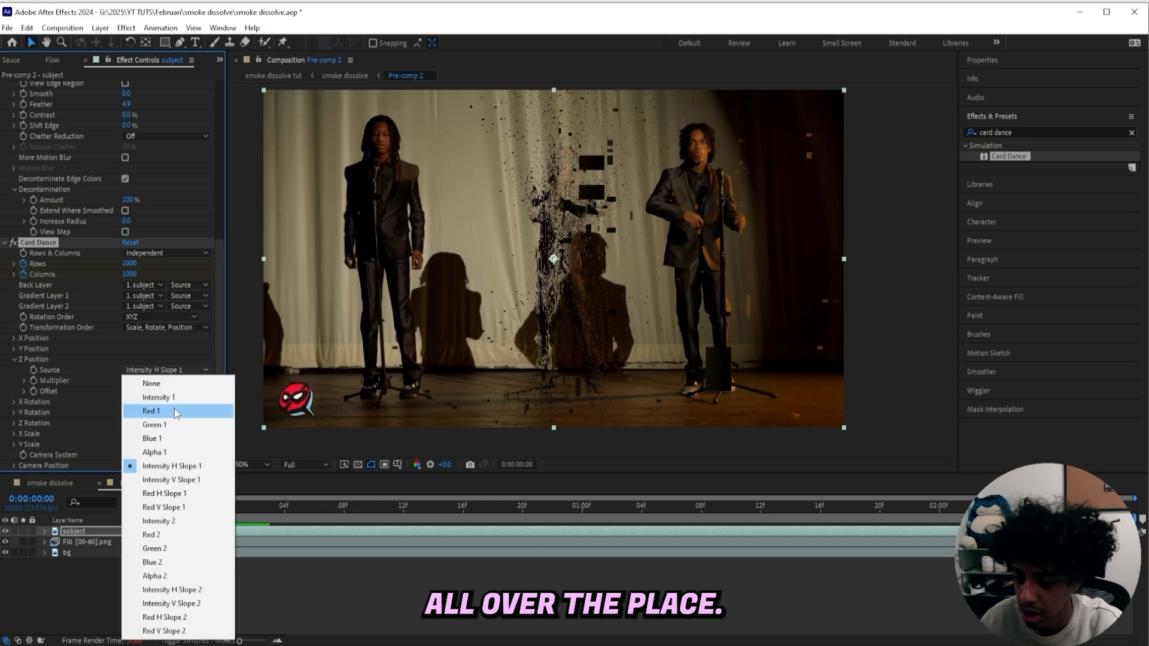
left_click(169, 401)
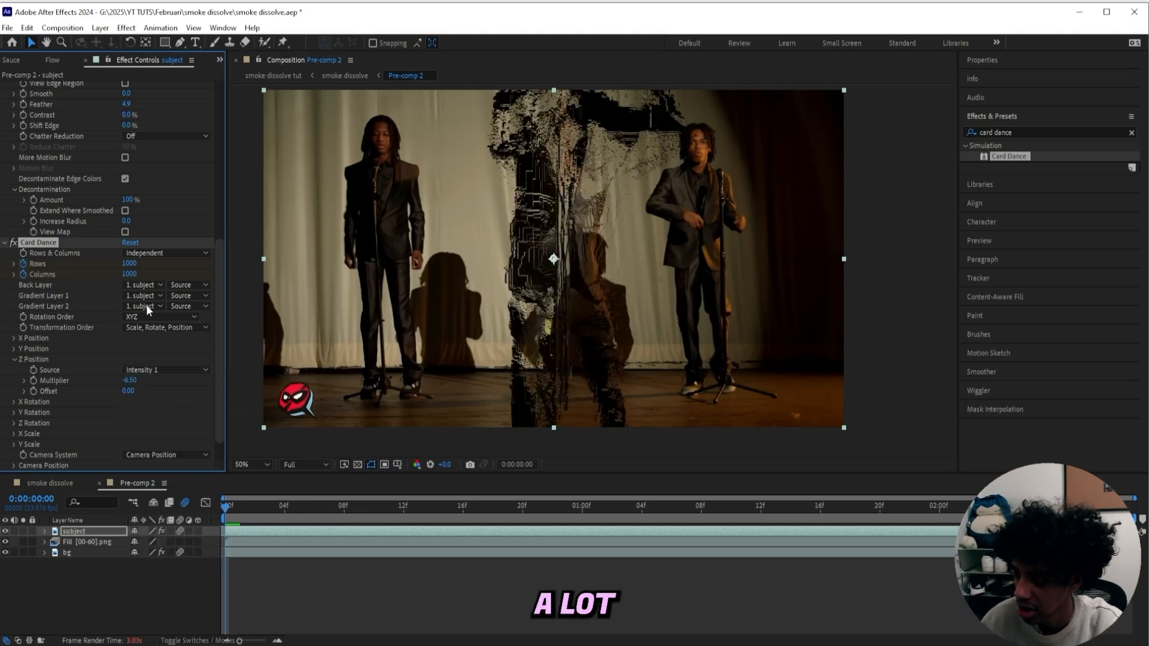
left_click(148, 370)
left_click(169, 468)
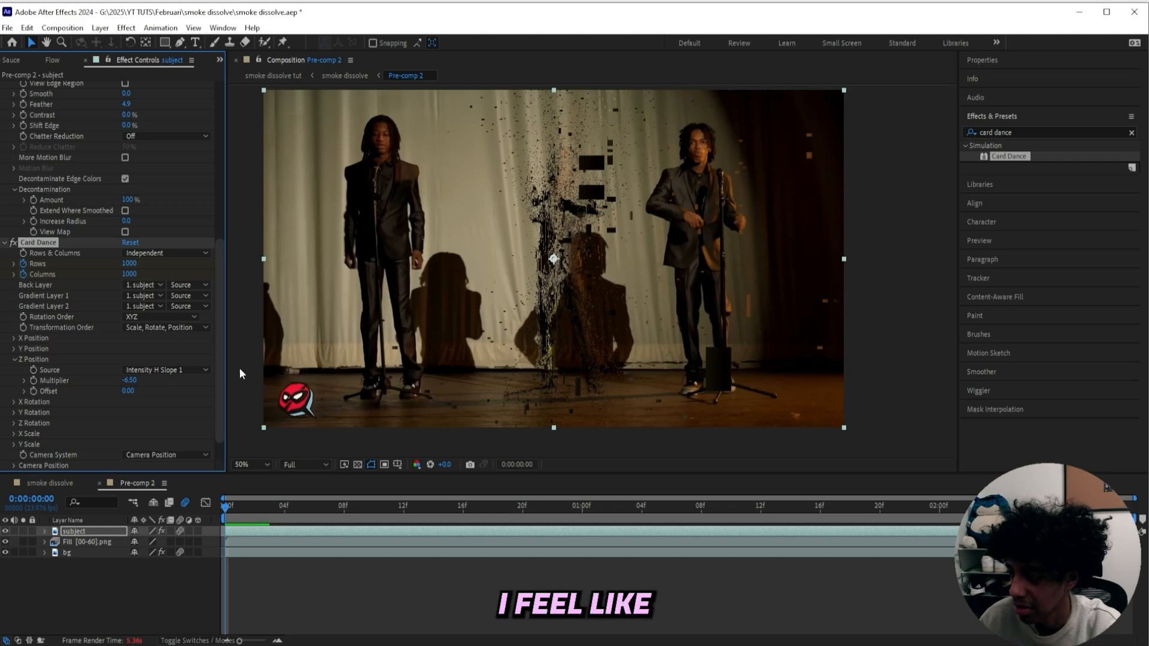
left_click(178, 369)
left_click(174, 464)
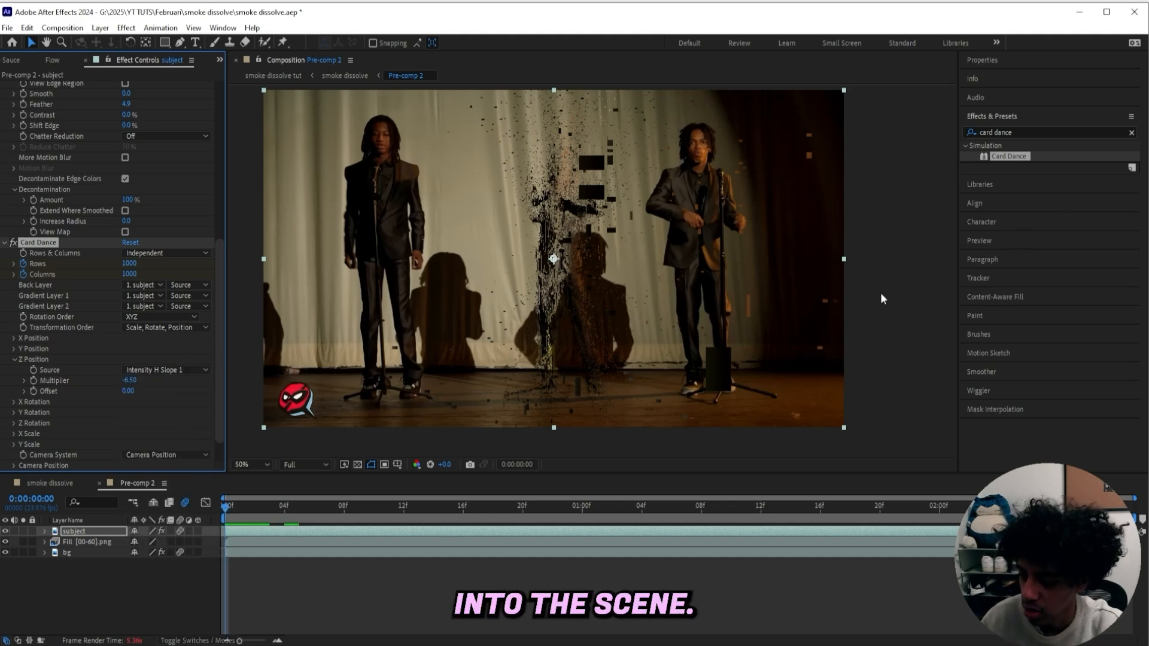
left_click(162, 368)
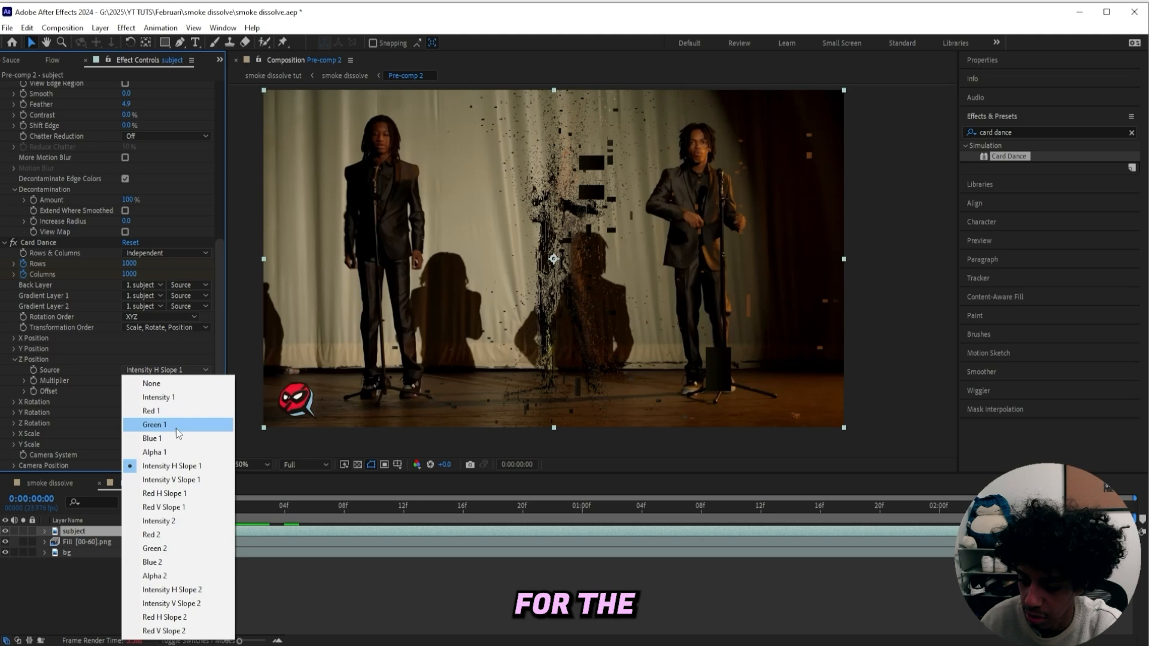
left_click(186, 482)
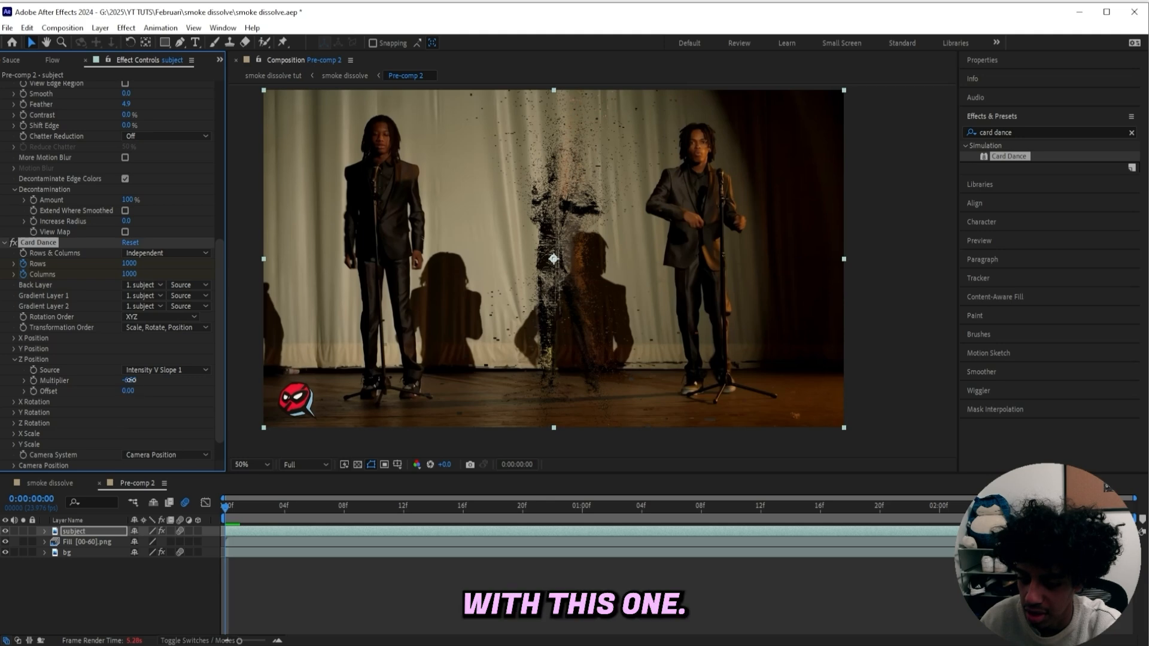
left_click_drag(129, 380, 115, 388)
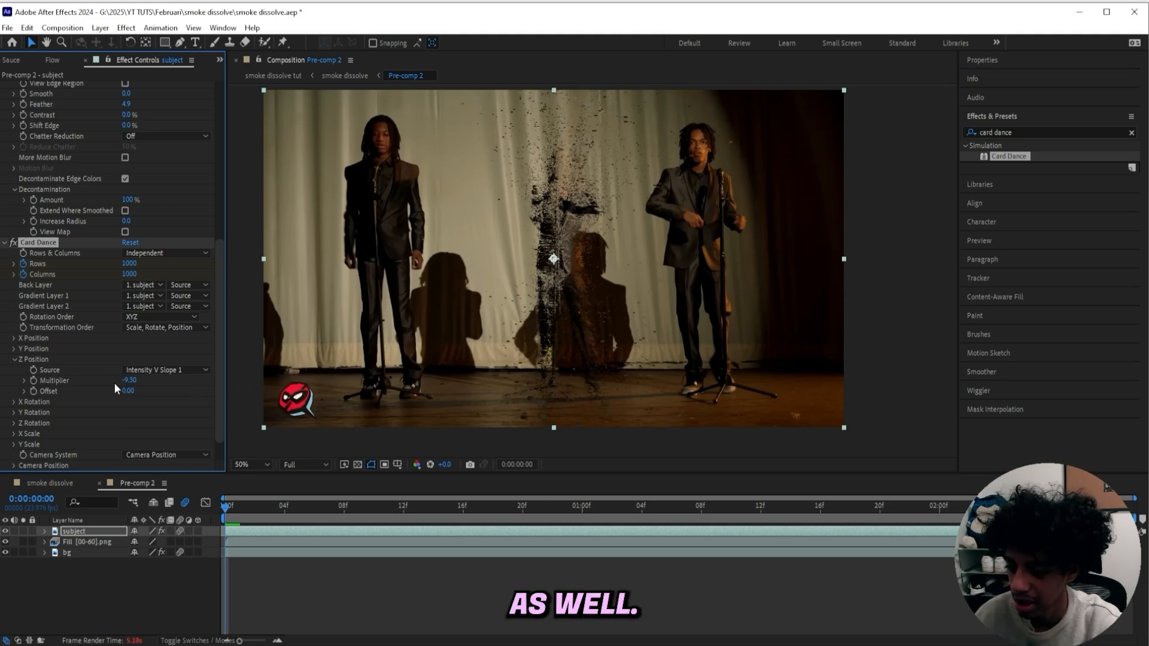
Keyframe the Z Position Multiplier at the first frame, reduce it at the 1-second mark, and play the preview
left_click_drag(230, 504, 486, 495)
key("Home")
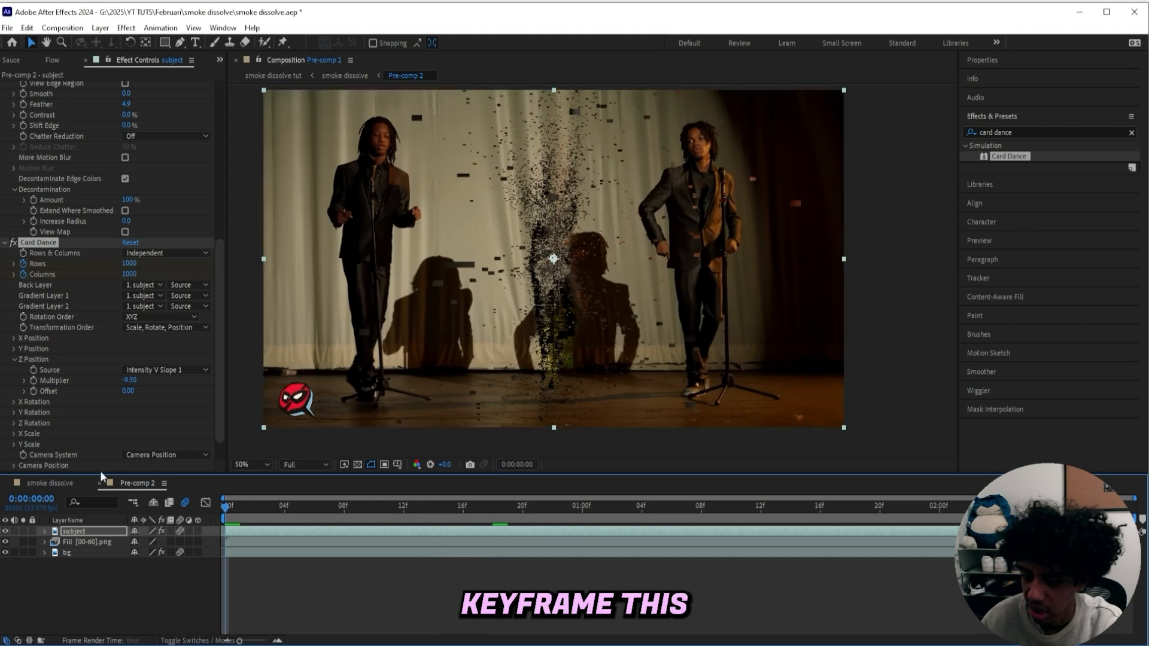
left_click(33, 380)
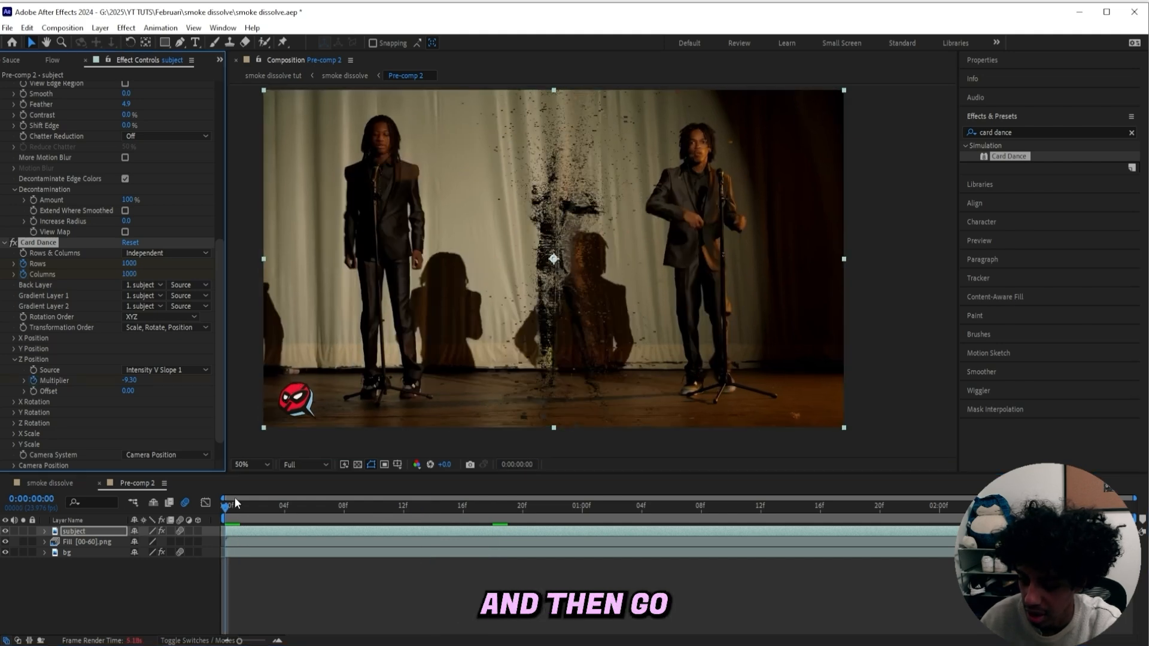
left_click_drag(307, 507, 581, 506)
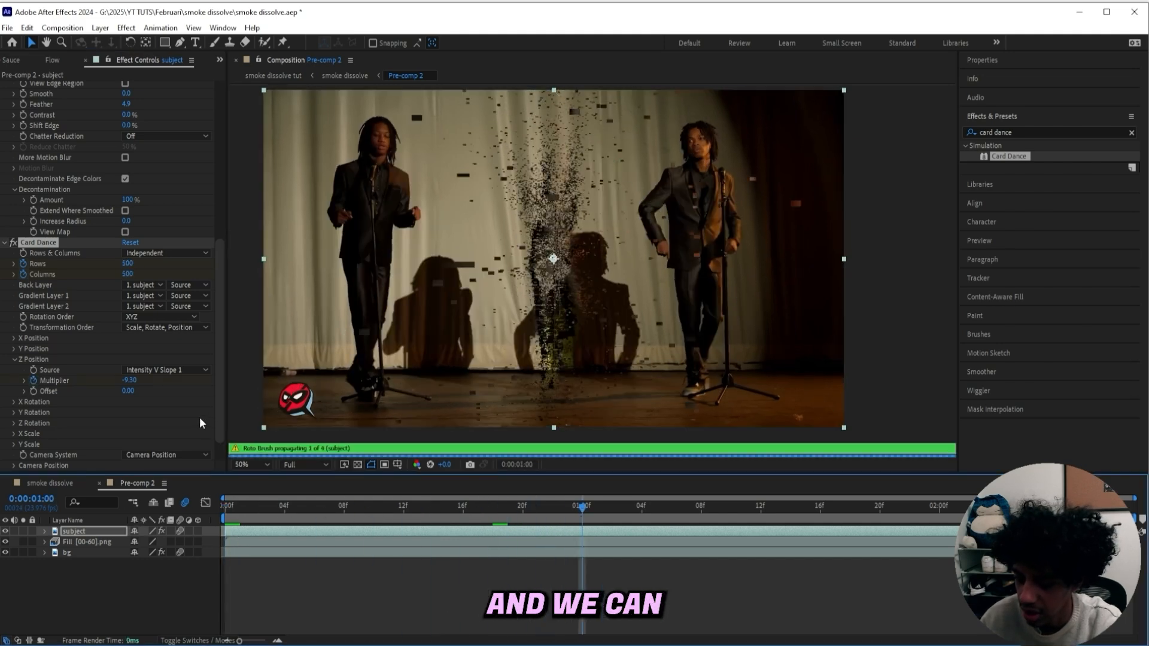
left_click_drag(127, 381, 110, 381)
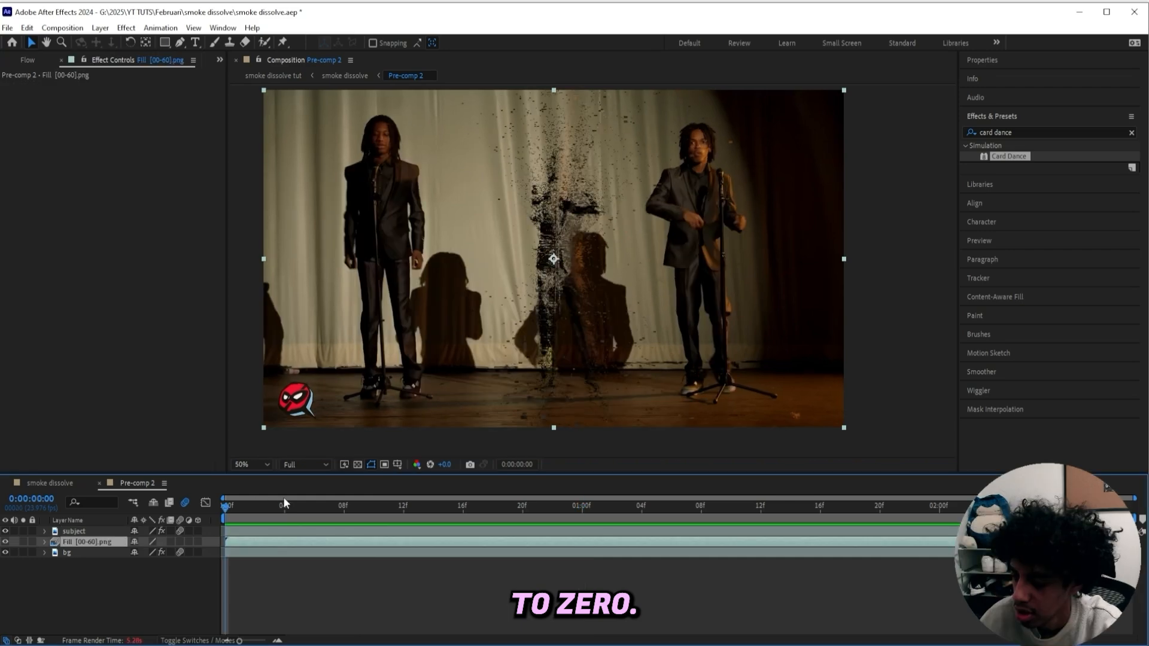
key("space")
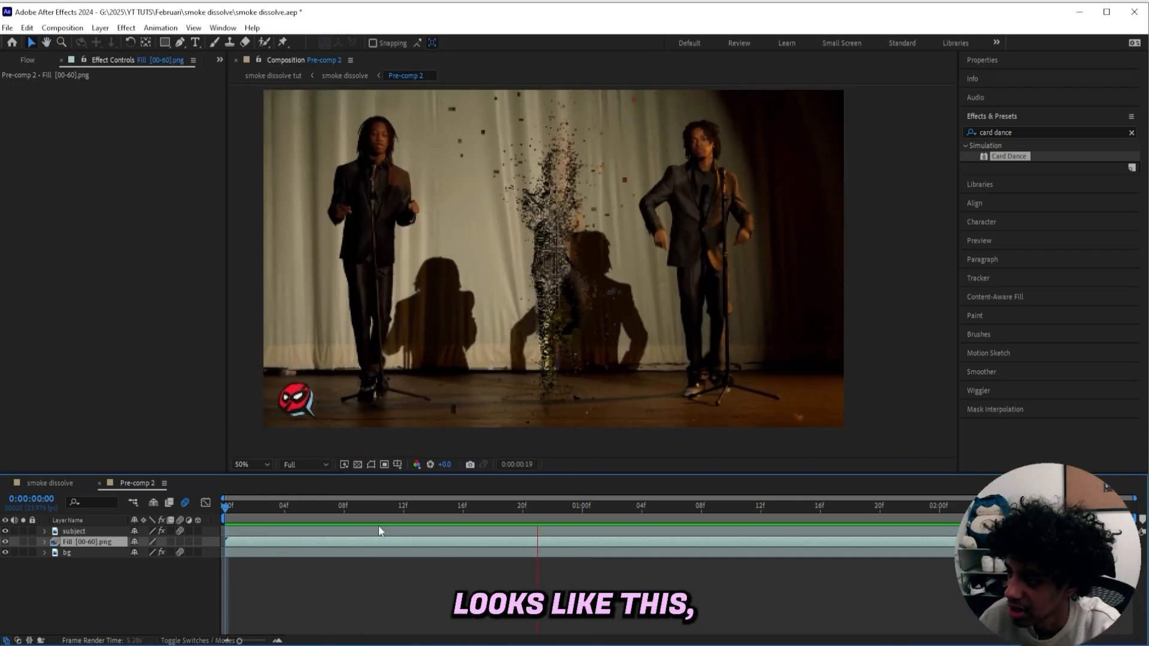
On the subject layer, select the Z Position Multiplier keyframes and apply Easy Ease to them
mouse_move(339, 508)
left_mouse_down()
mouse_move(565, 503)
mouse_move(492, 507)
left_mouse_up()
left_click(432, 529)
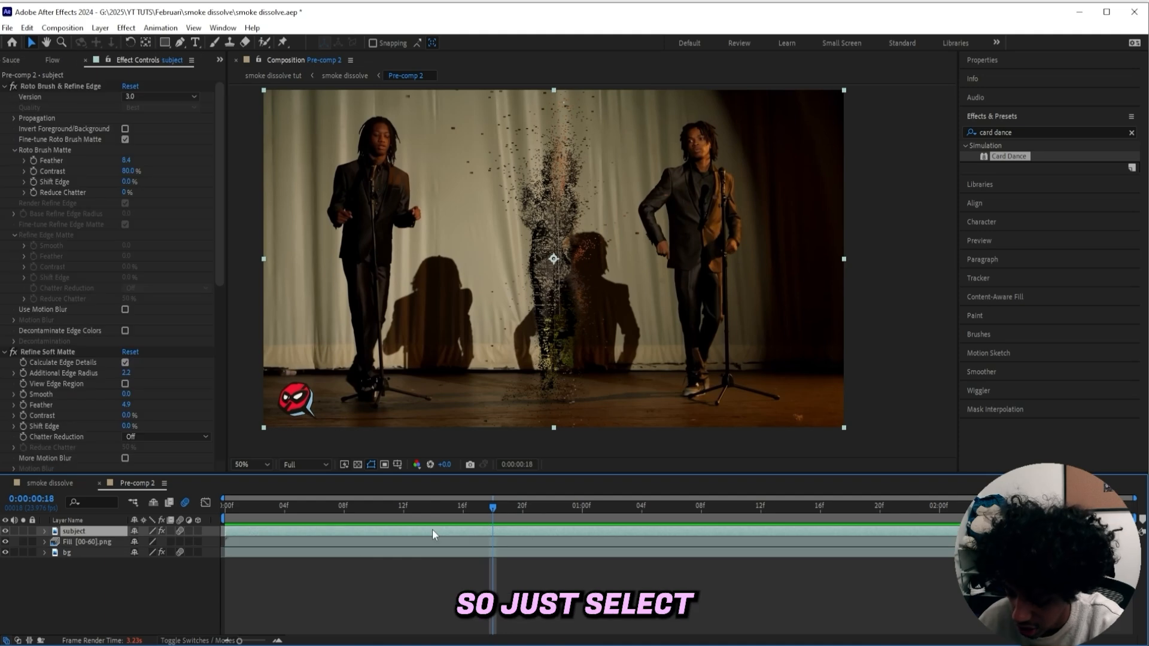
key("u")
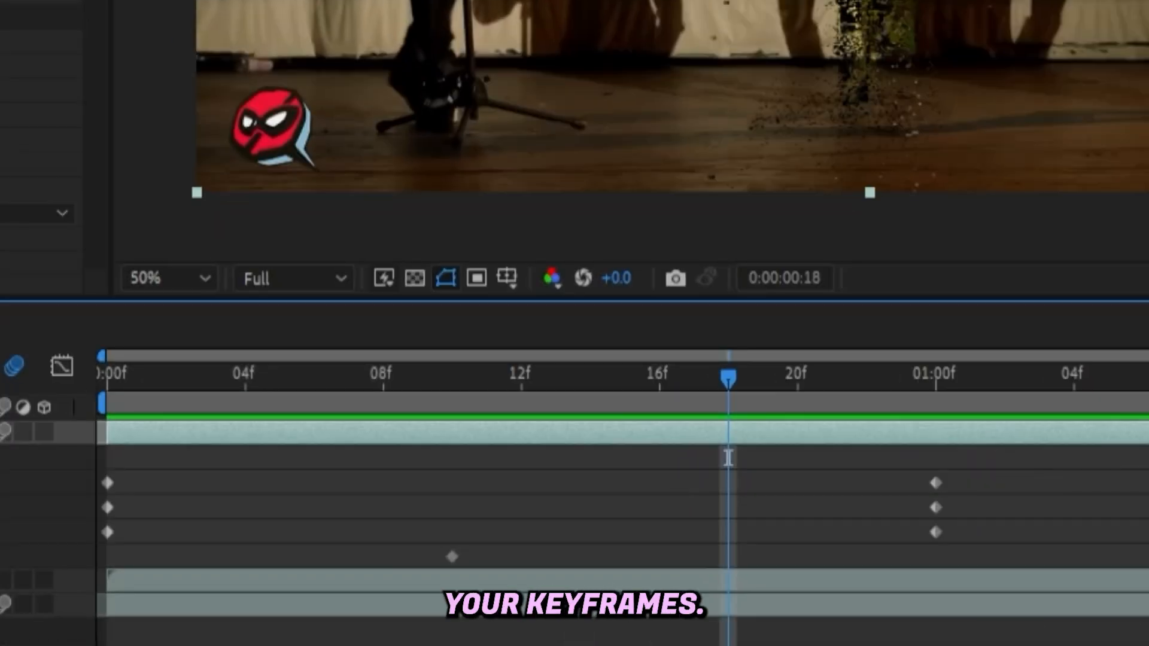
left_click_drag(209, 445, 239, 447)
key("Page_Down")
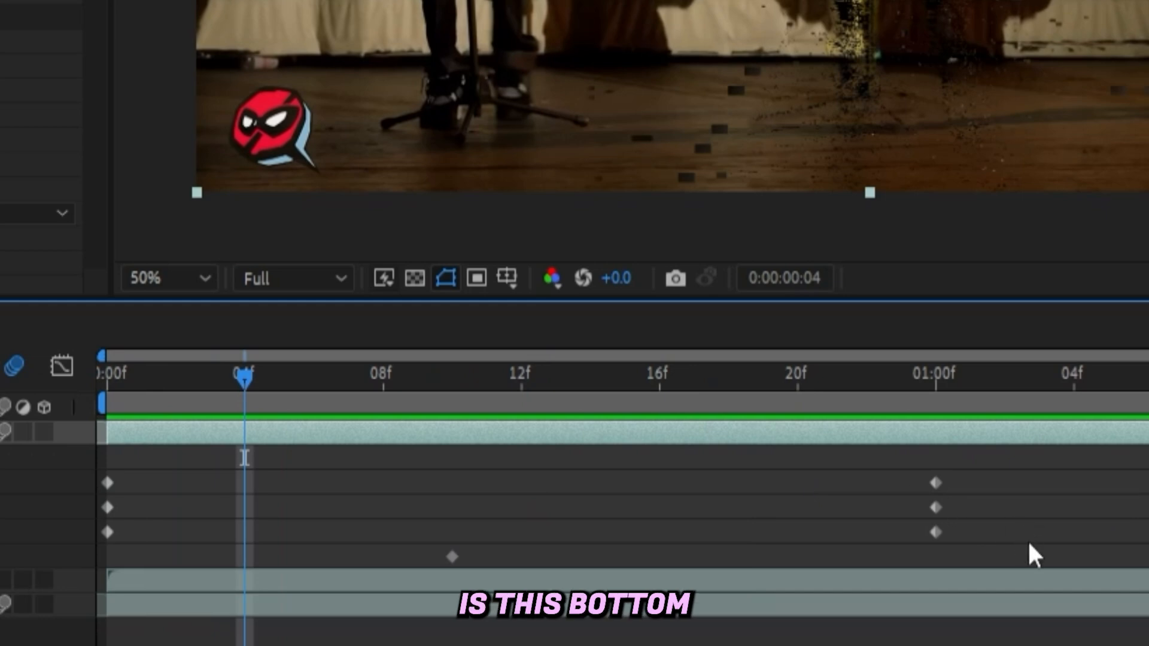
left_click_drag(1027, 539, 72, 531)
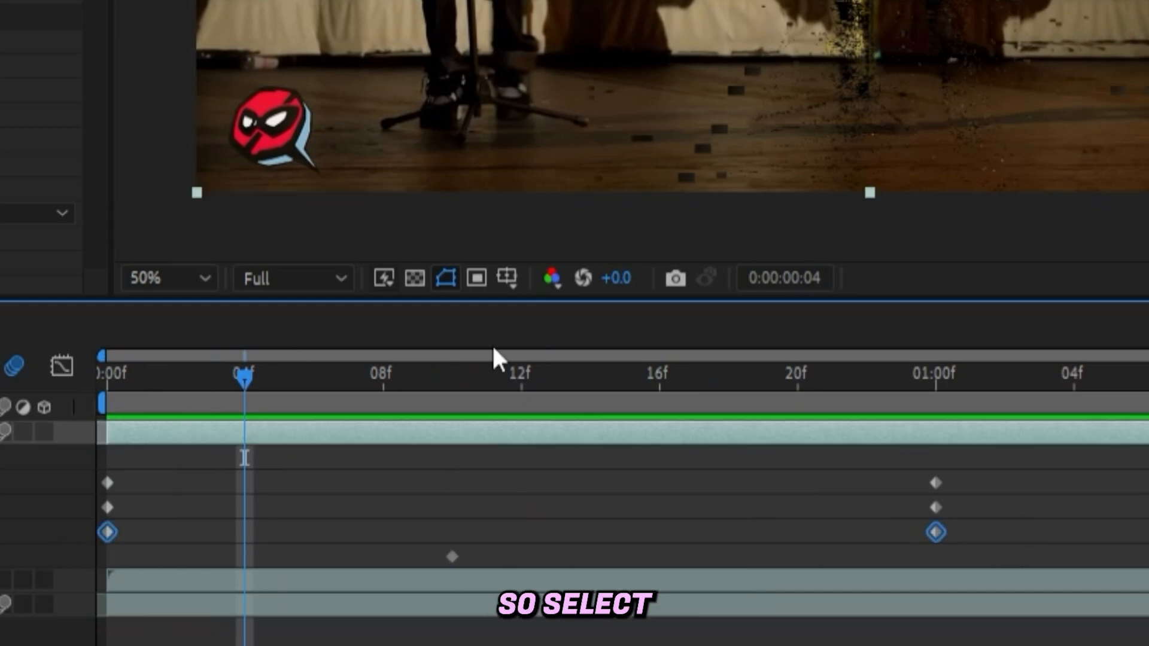
key("F9")
In the Graph Editor's value graph, reshape the Multiplier curve handles so the change happens quickly at the start and eases out
left_click(60, 365)
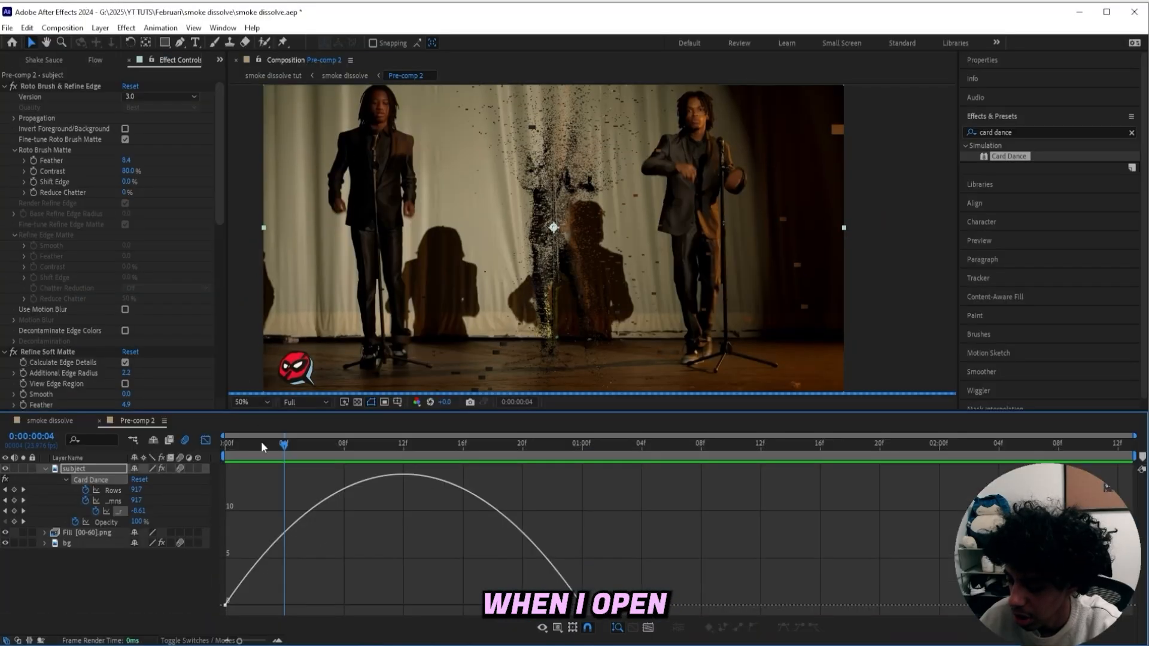
left_click(543, 628)
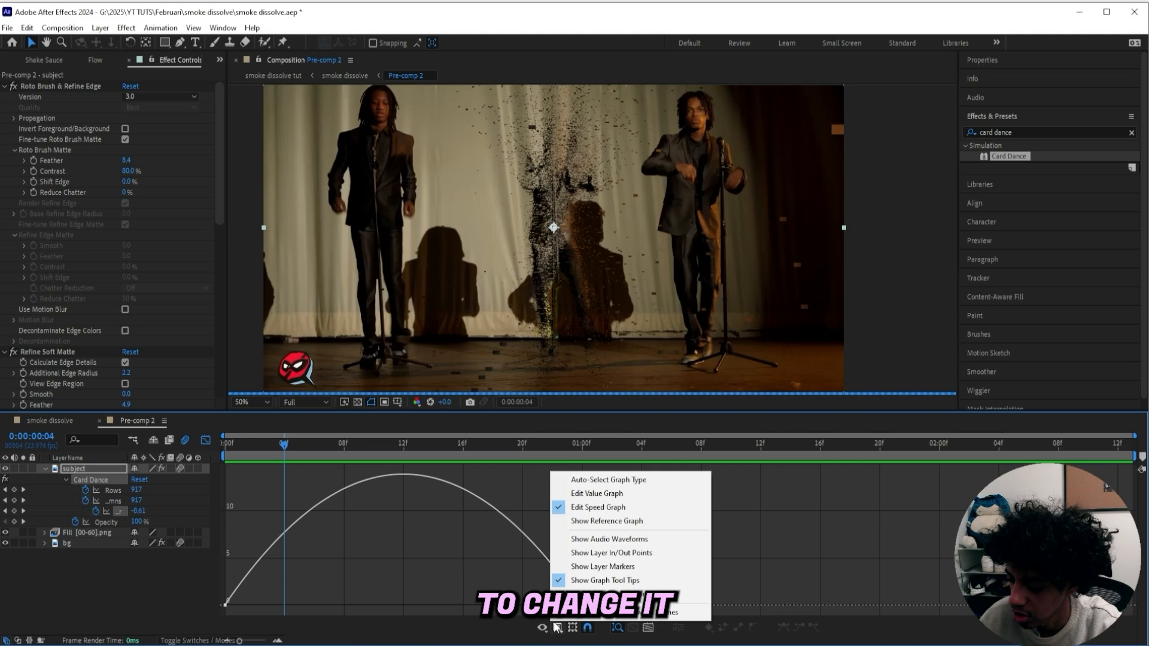
left_click(613, 493)
left_click(386, 554)
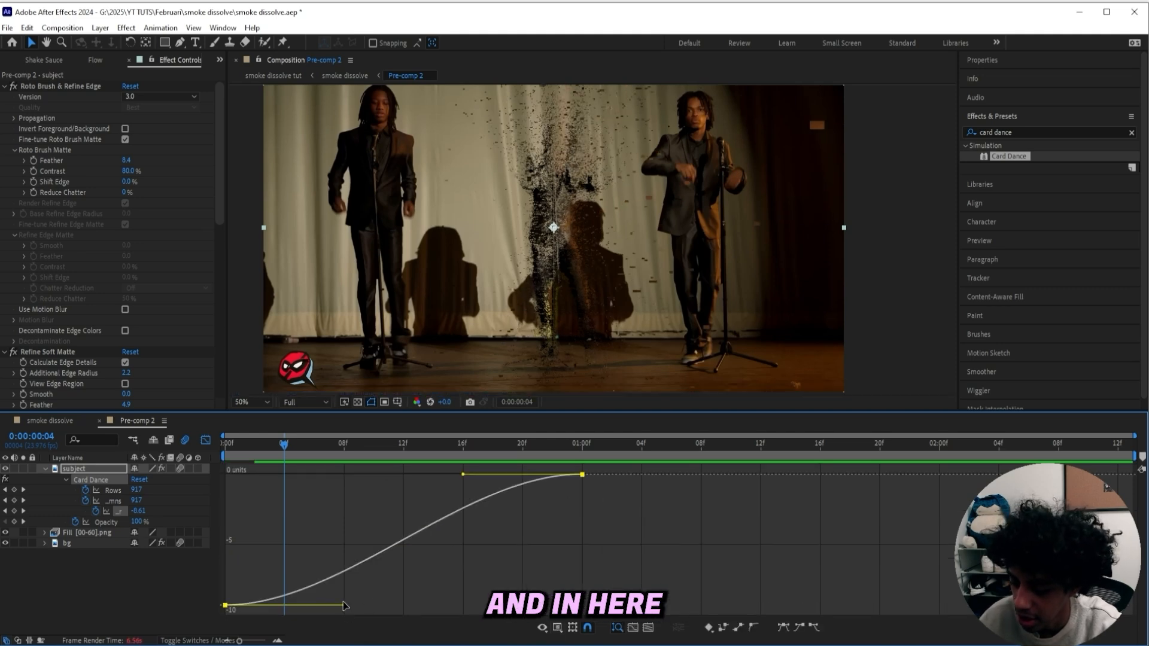
left_click_drag(344, 606, 213, 516)
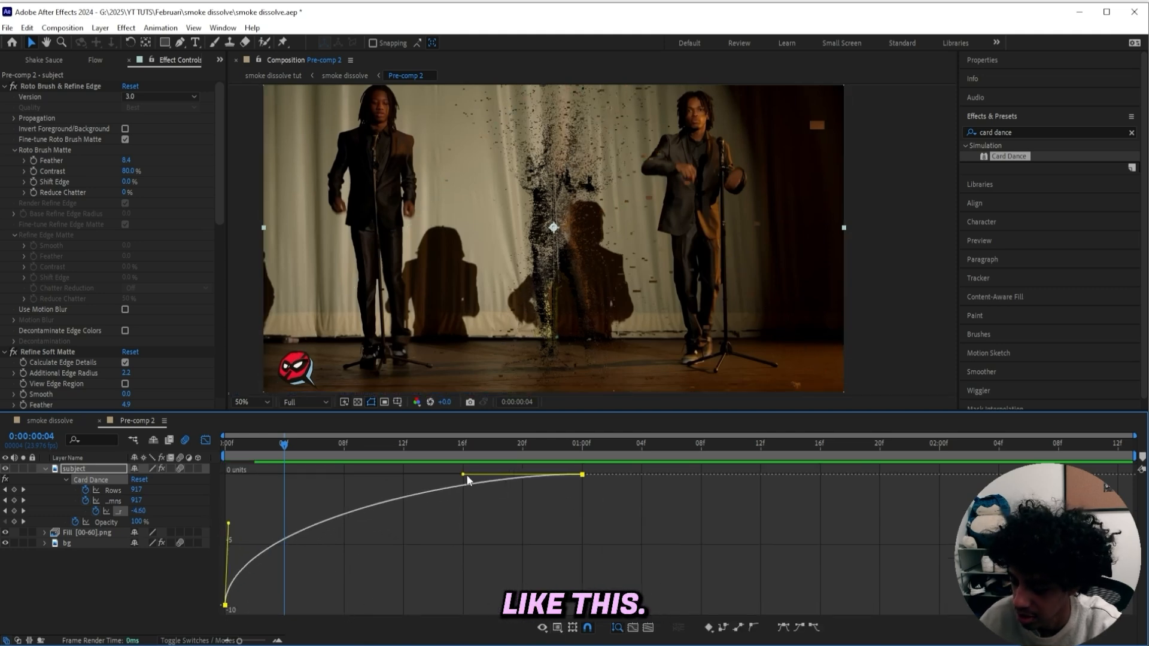
left_click_drag(419, 474, 338, 475)
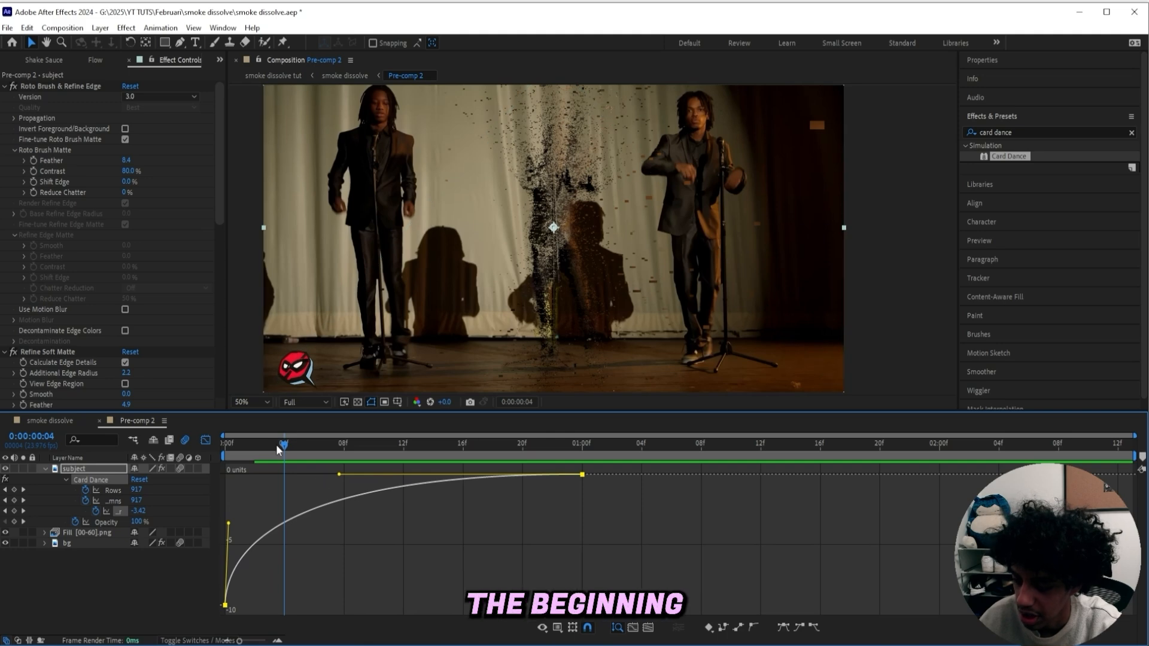
left_click_drag(277, 445, 544, 448)
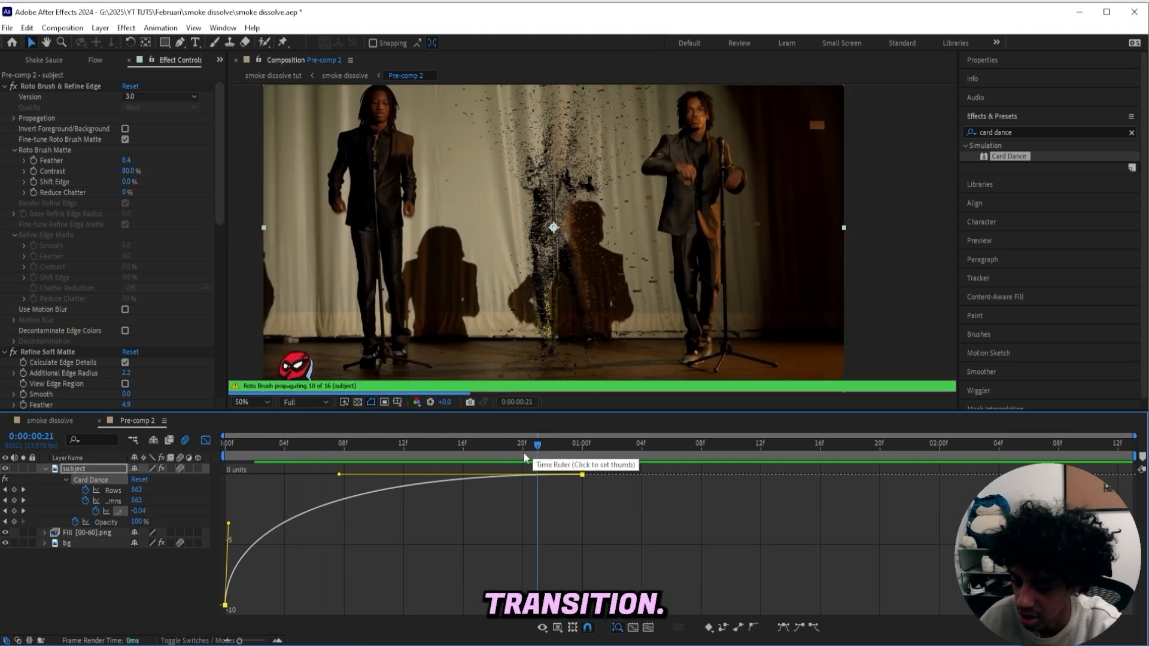
left_click(336, 478)
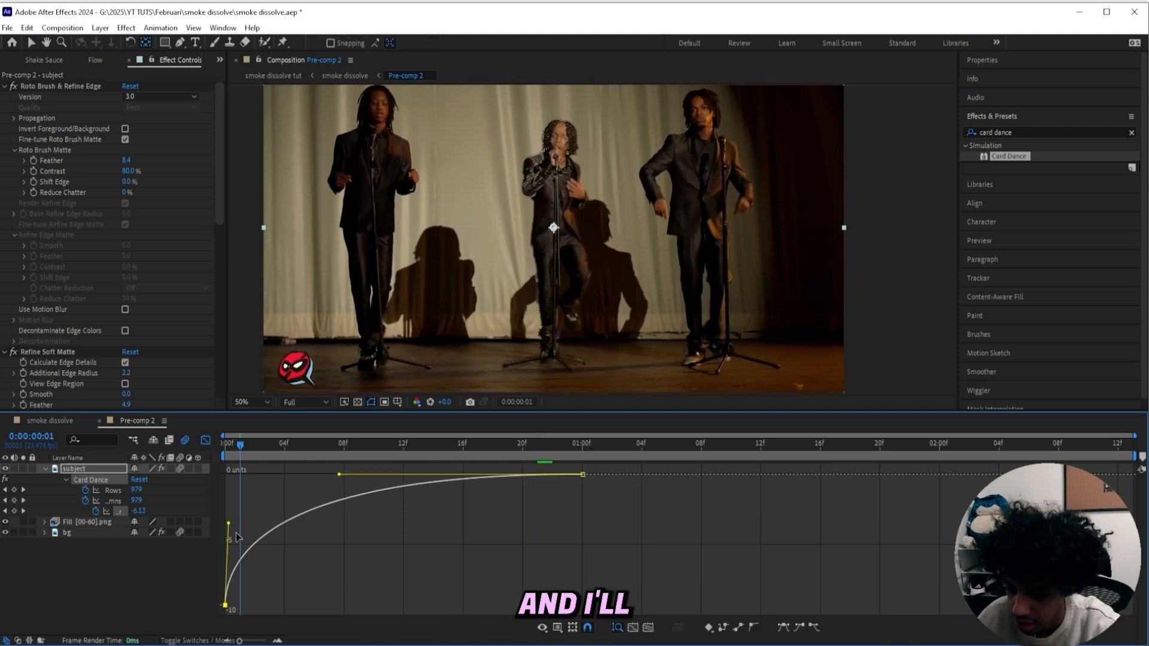
left_click_drag(236, 533, 242, 541)
left_click_drag(339, 475, 366, 474)
Animate the subject's Opacity from 1% at the first frame up to full opacity around frame 7
key("shift+F3")
key("t")
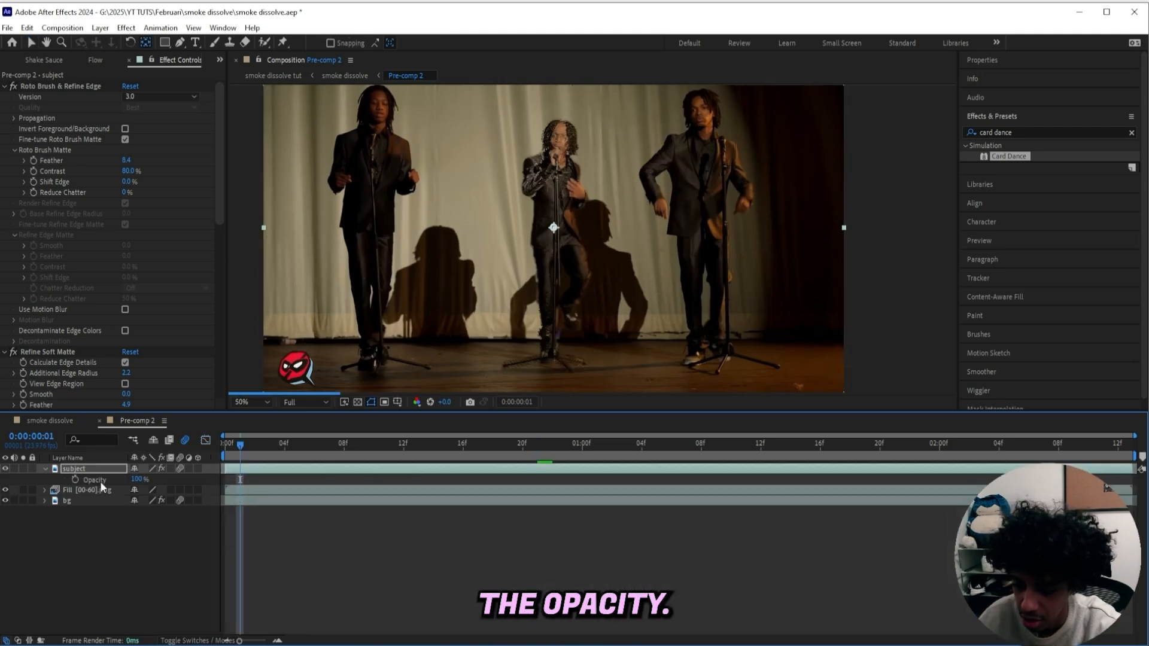
left_click(76, 480)
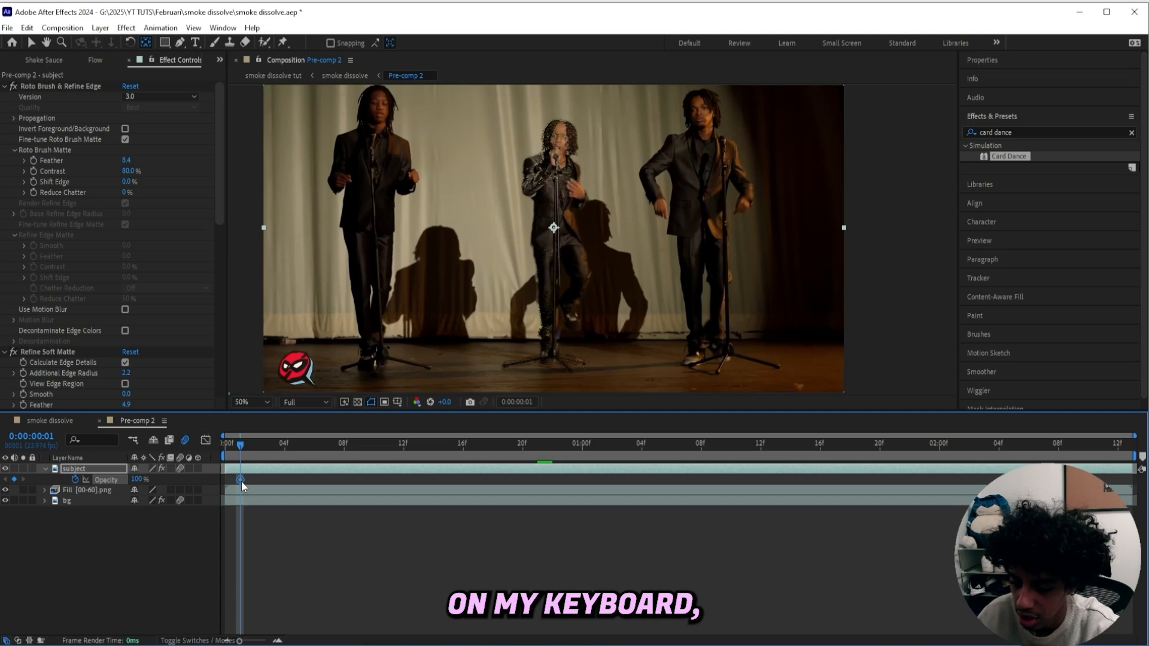
left_click_drag(242, 481, 333, 479)
left_click(263, 310)
type("1")
key("Return")
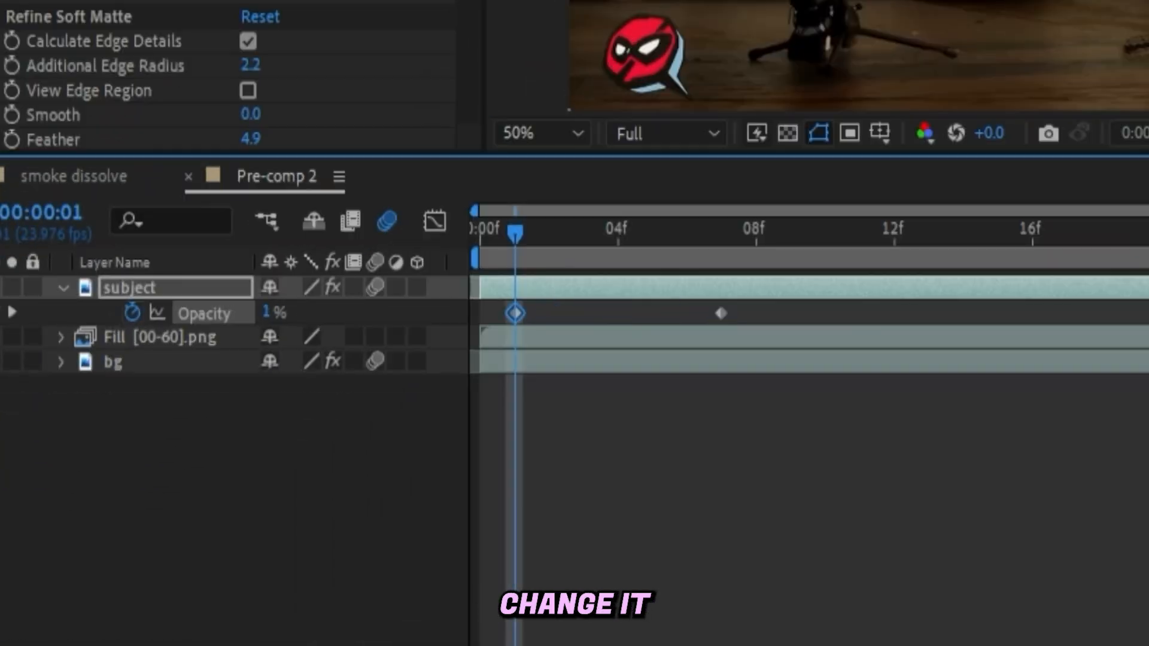
left_click(494, 306)
left_click_drag(515, 313, 479, 313)
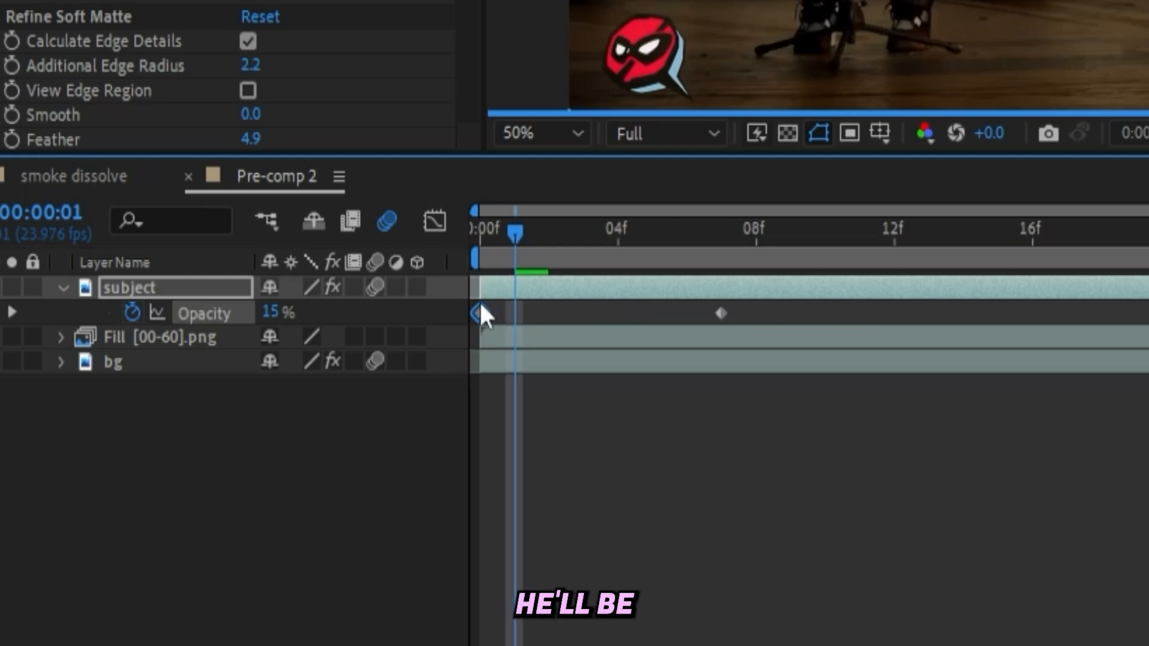
Save the project and scrub through the fade-in at the start of the transition
left_click_drag(516, 234, 650, 242)
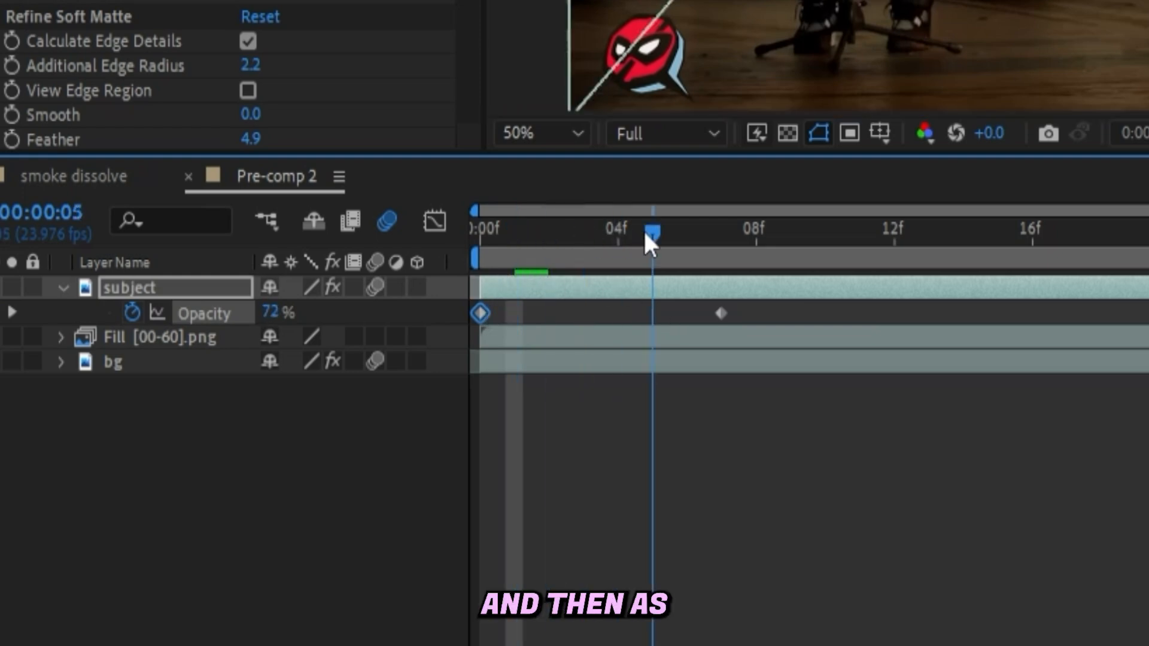
left_click(722, 232)
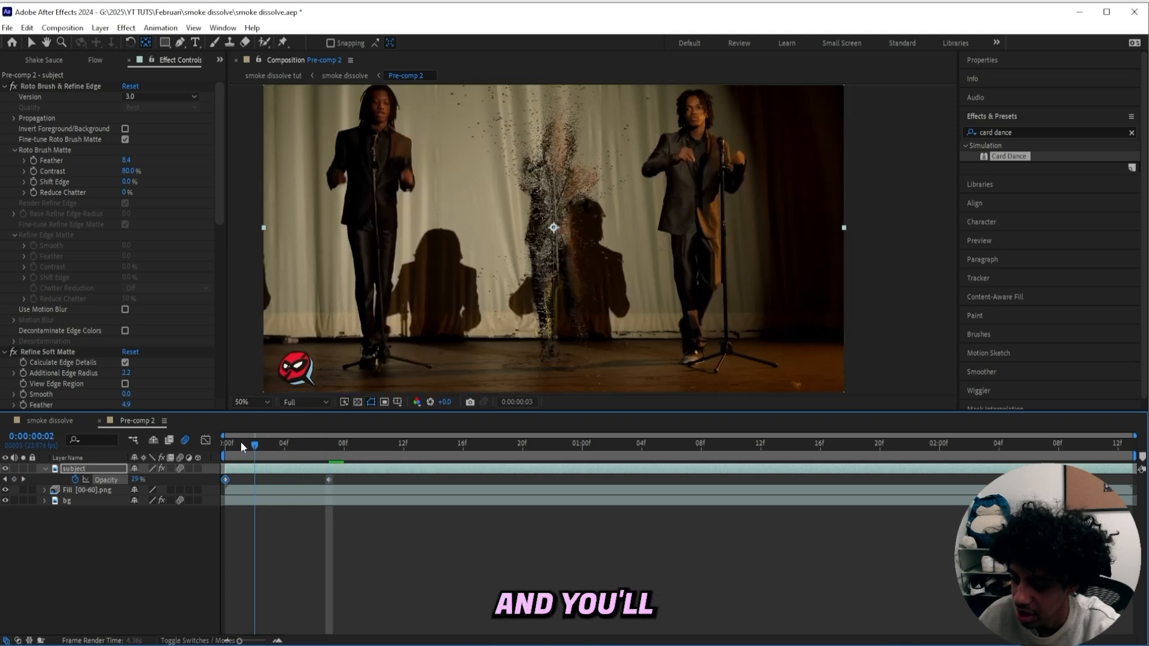
left_click_drag(240, 443, 197, 439)
key("ctrl+s")
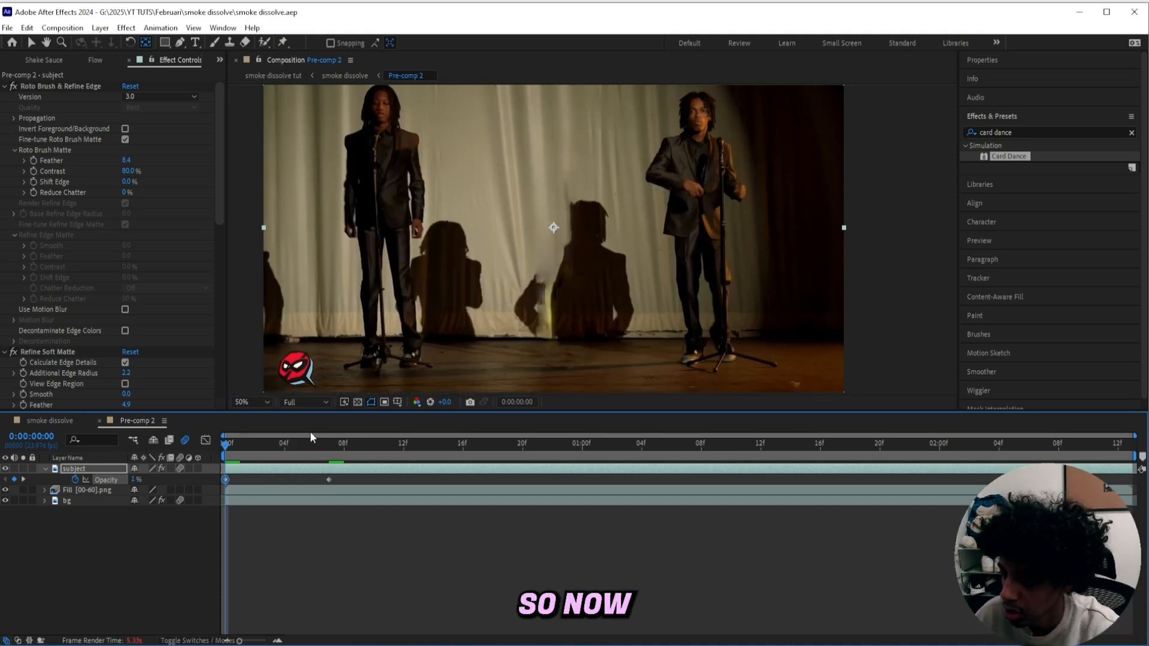
key("space")
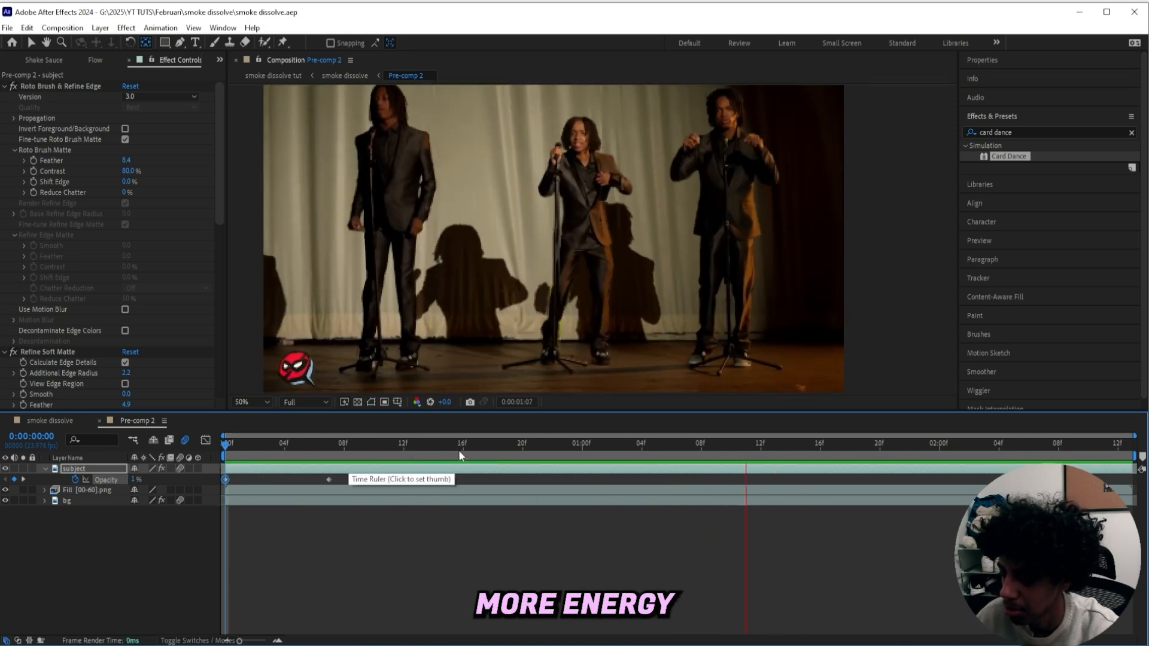
left_click_drag(362, 447, 419, 446)
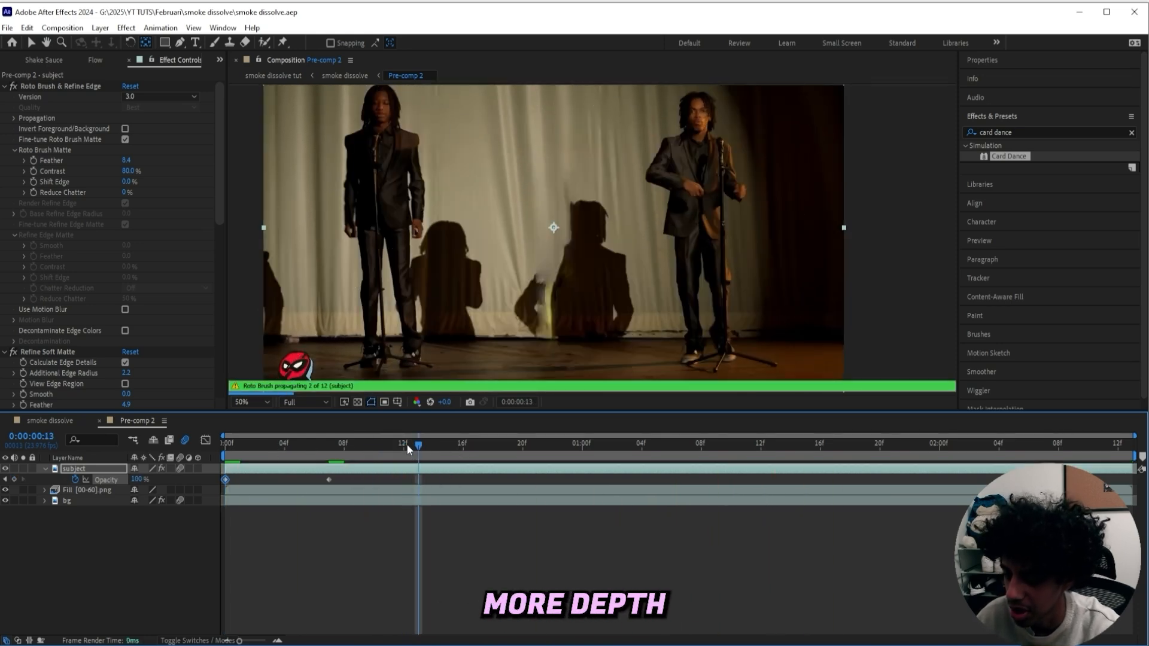
left_click(328, 444)
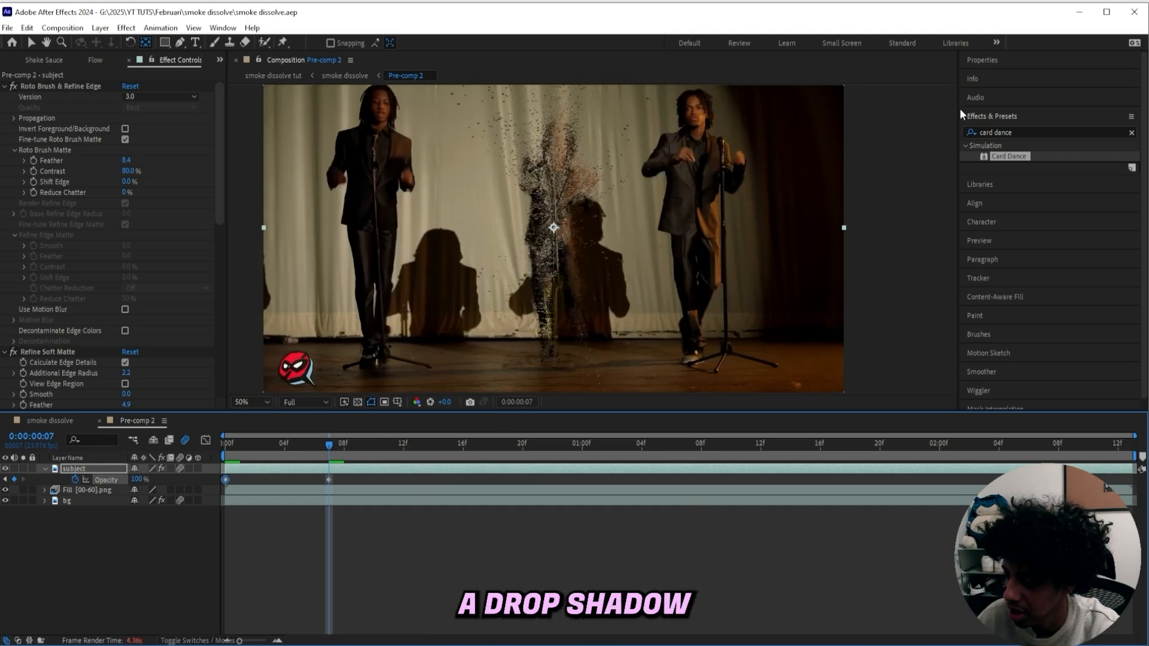
Search the effects for drop shadow and apply S_DropShadow to the subject layer
left_click(976, 132)
type("dropshadow")
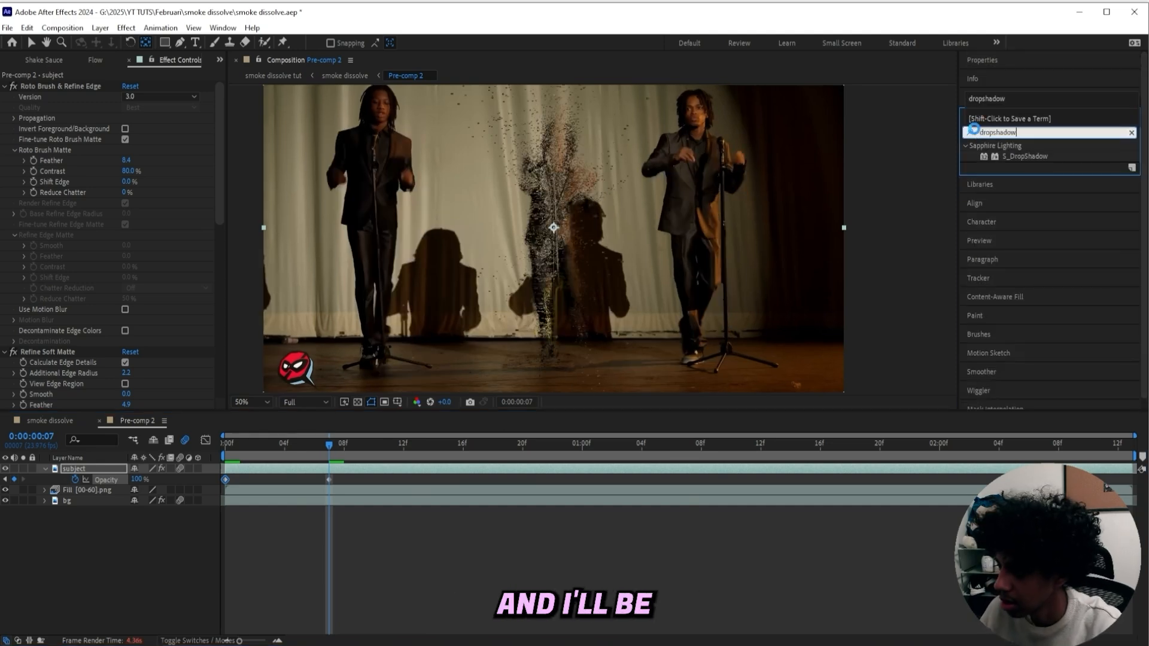
double_click(1025, 156)
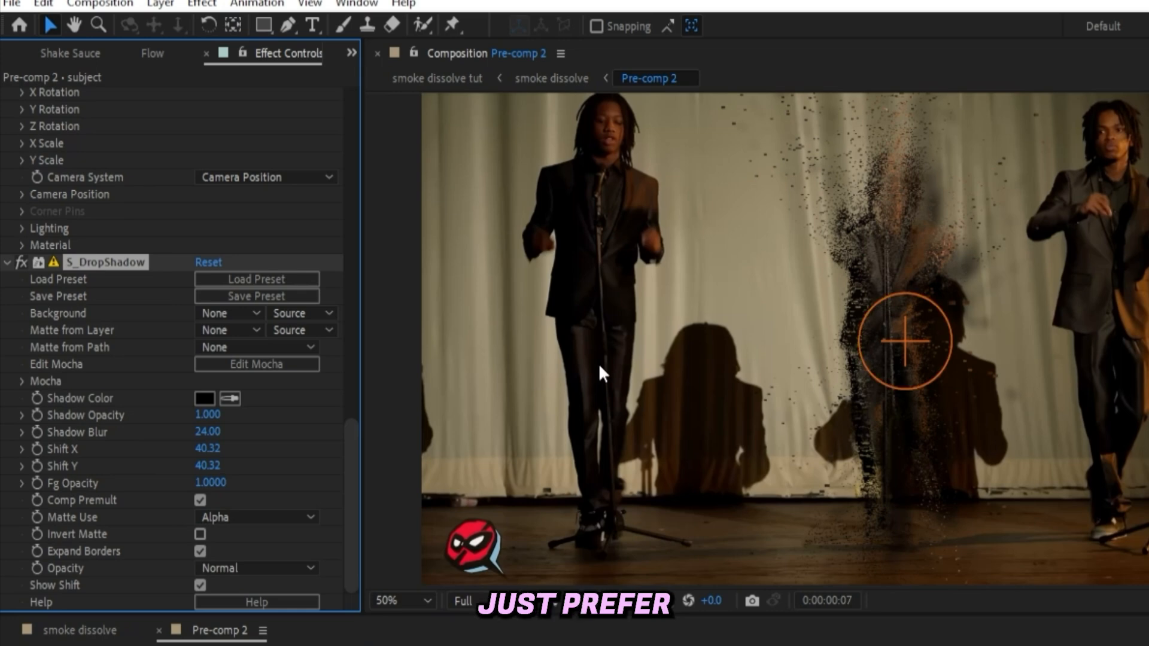
Raise the drop shadow's Shadow Blur to 40 and drag the shadow offset close beneath the subject
left_click_drag(210, 432, 174, 419)
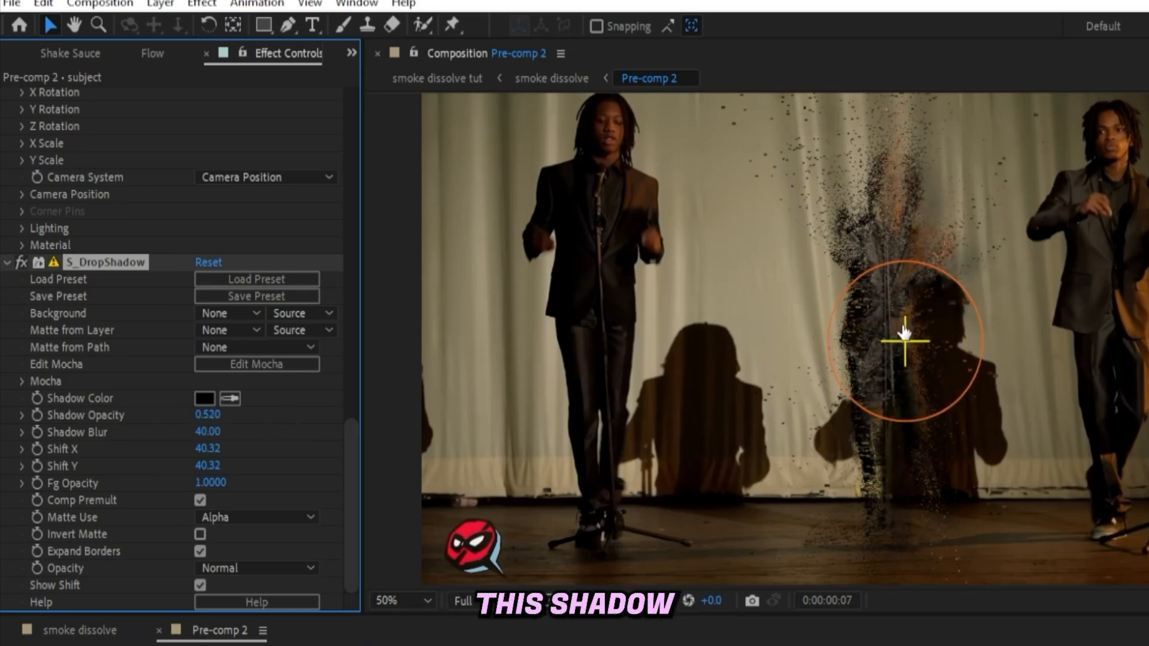
left_click_drag(904, 339, 885, 335)
left_click(658, 645)
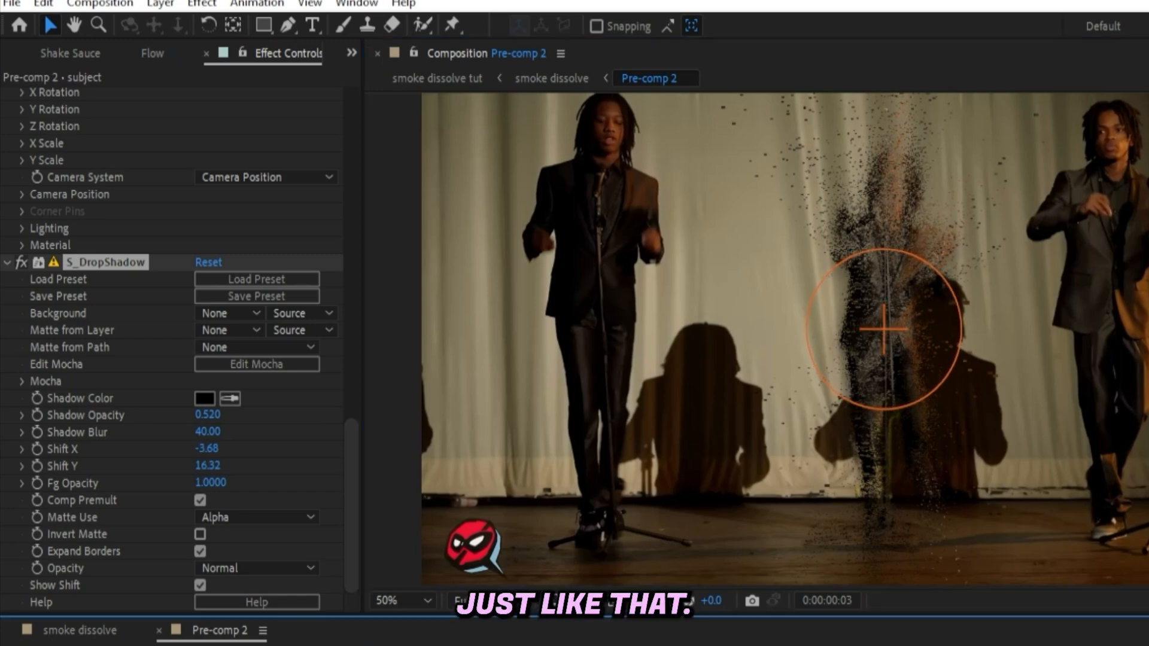
Lower the drop shadow's Shadow Opacity to 0.230
left_click_drag(207, 415, 165, 416)
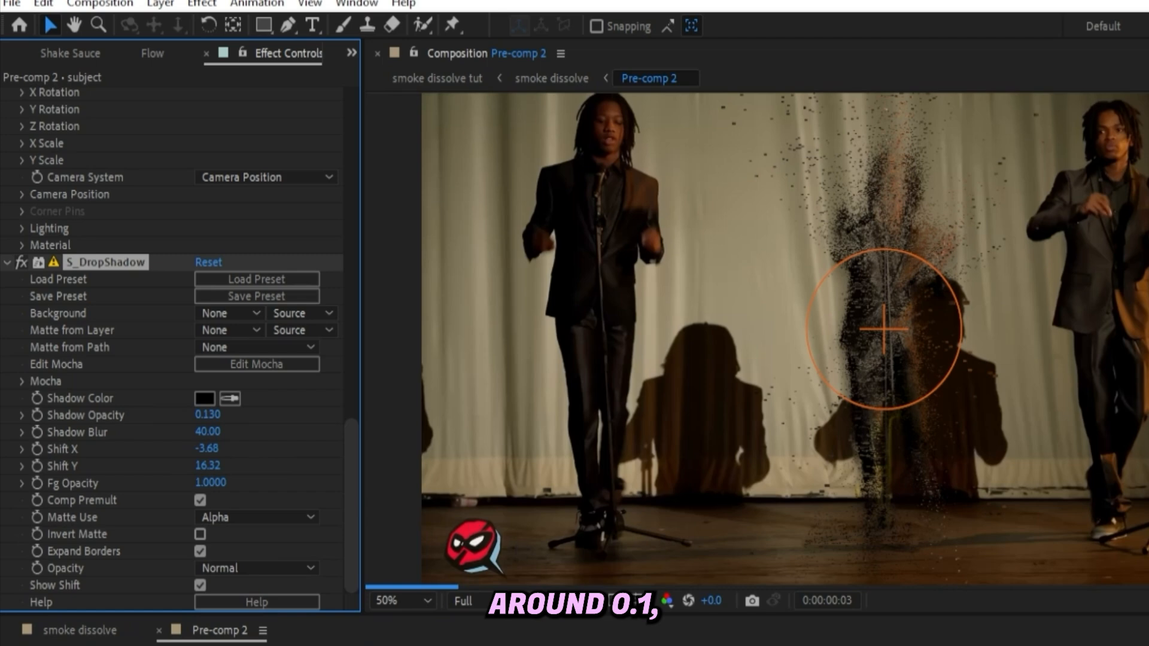
left_click(689, 644)
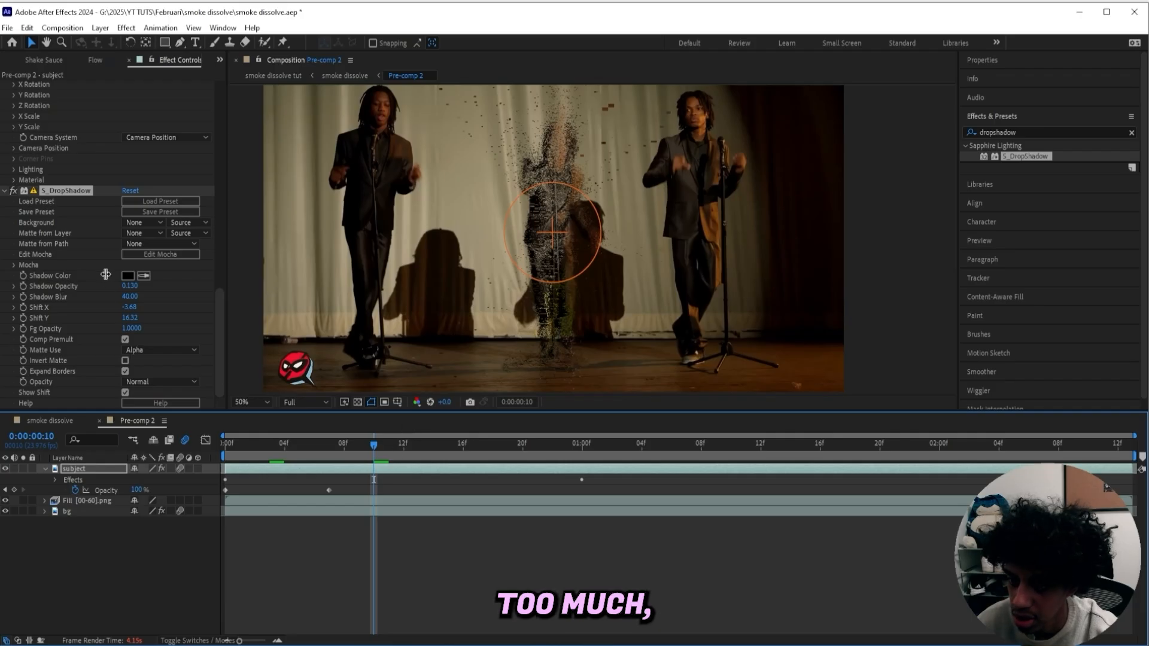
left_click_drag(129, 287, 135, 285)
Add a new adjustment layer to the composition
right_click(427, 485)
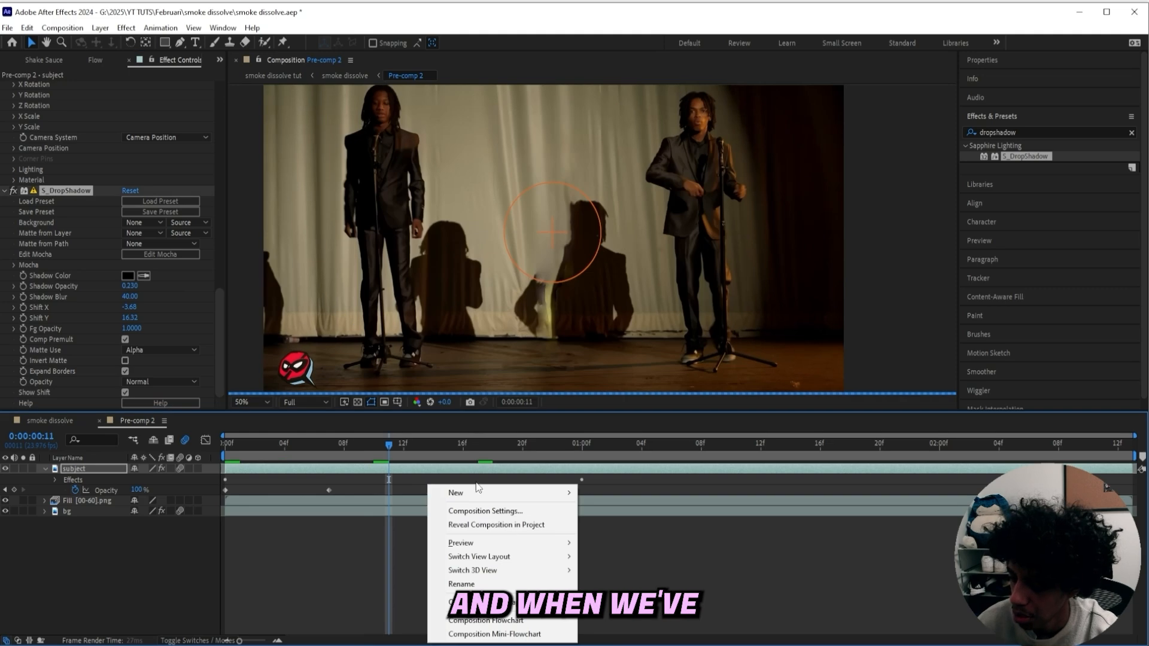
mouse_move(495, 495)
left_click(651, 596)
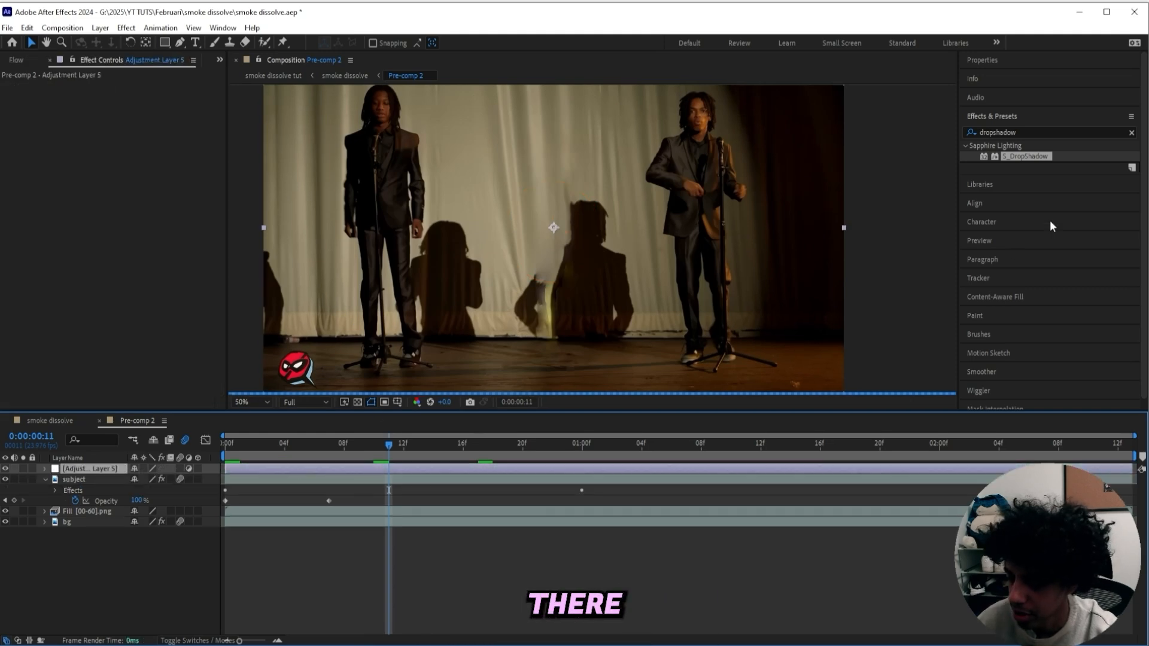
Search for subtle shake 2 and apply the Subtle Shake 2 animation preset to the adjustment layer
left_click(1027, 133)
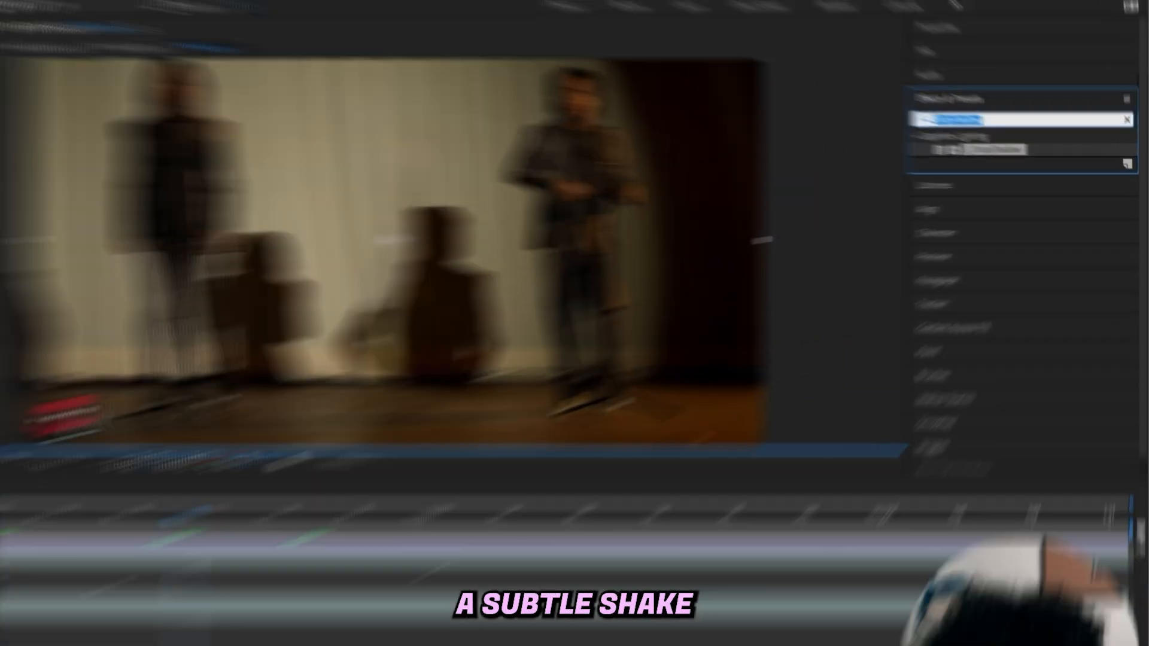
type("subtle shake")
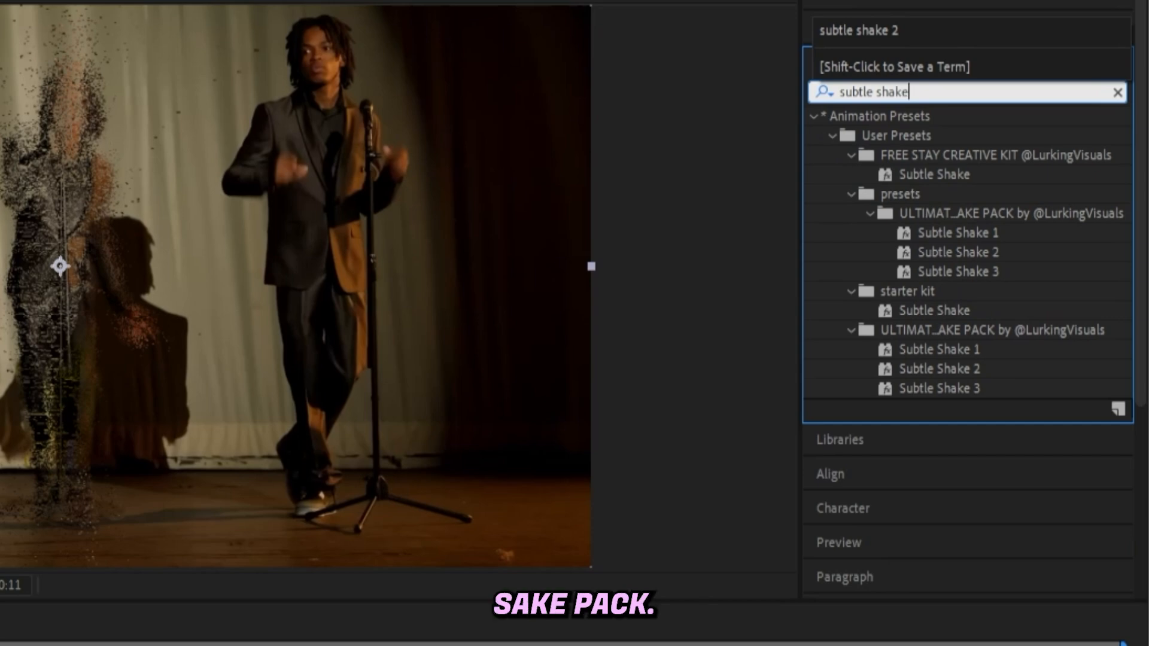
type(" 2")
left_click(925, 93)
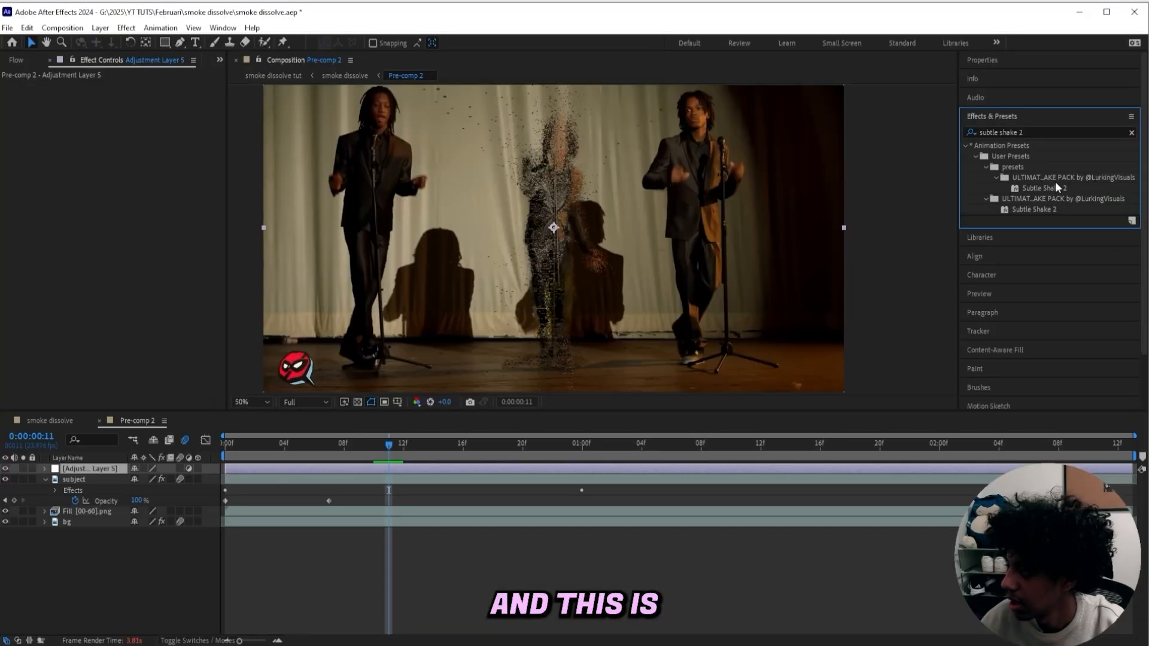
left_click_drag(390, 446, 222, 443)
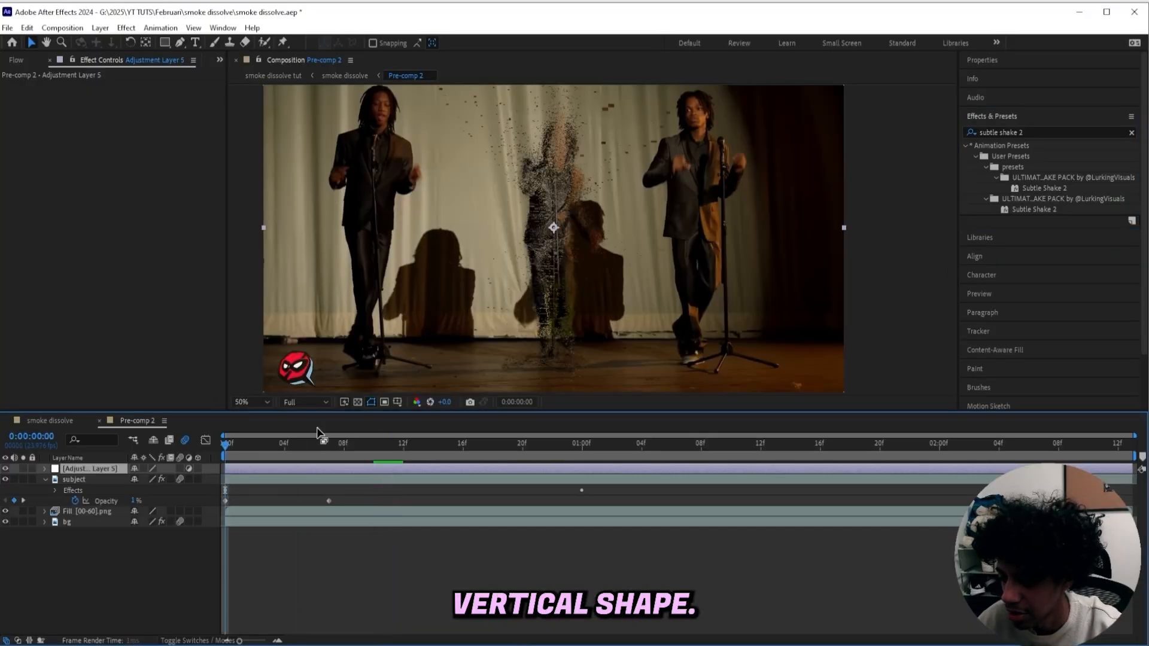
double_click(1081, 188)
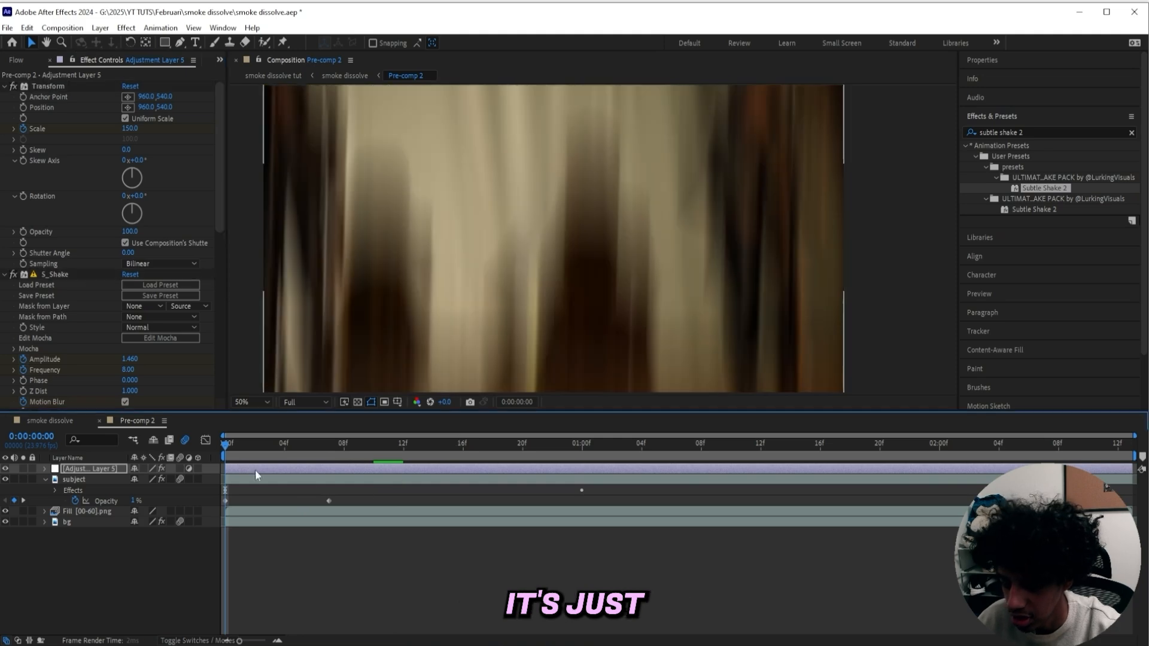
left_click(299, 480)
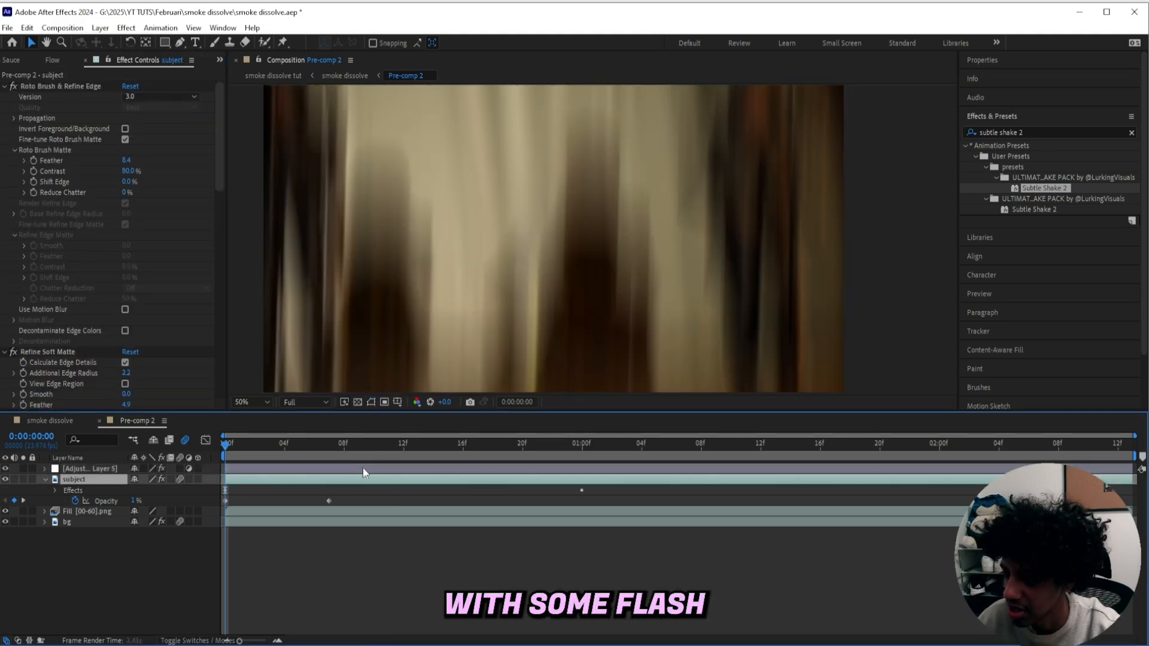
Preview the composition and inspect the shake keyframes on the adjustment layer
key("space")
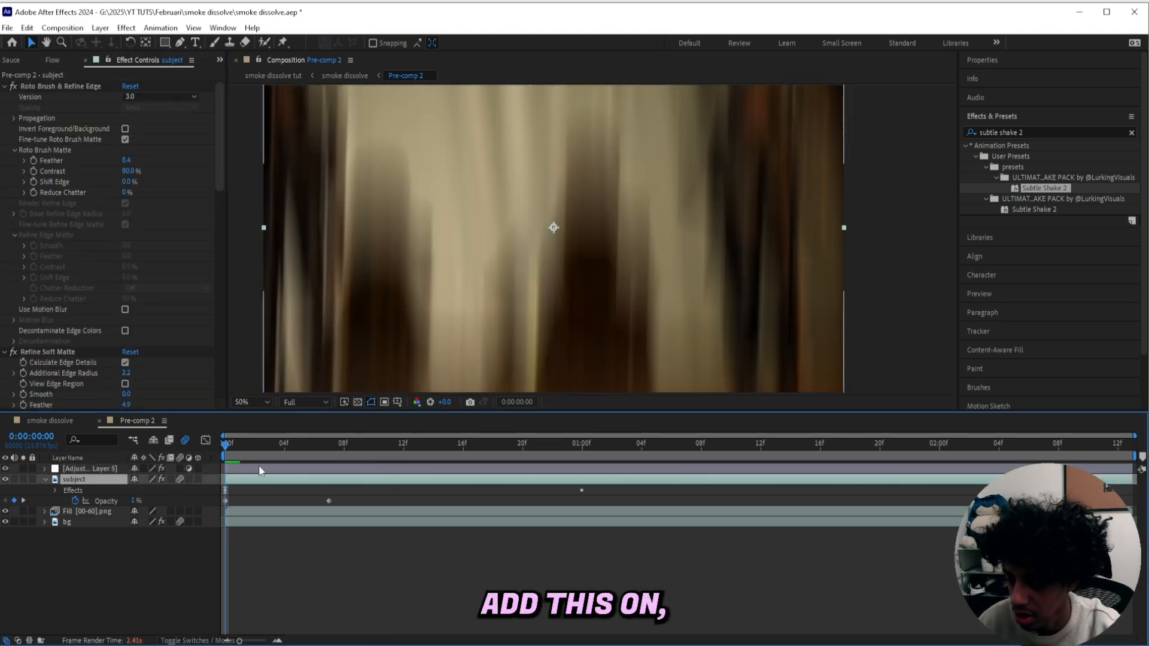
left_click(259, 471)
key("u")
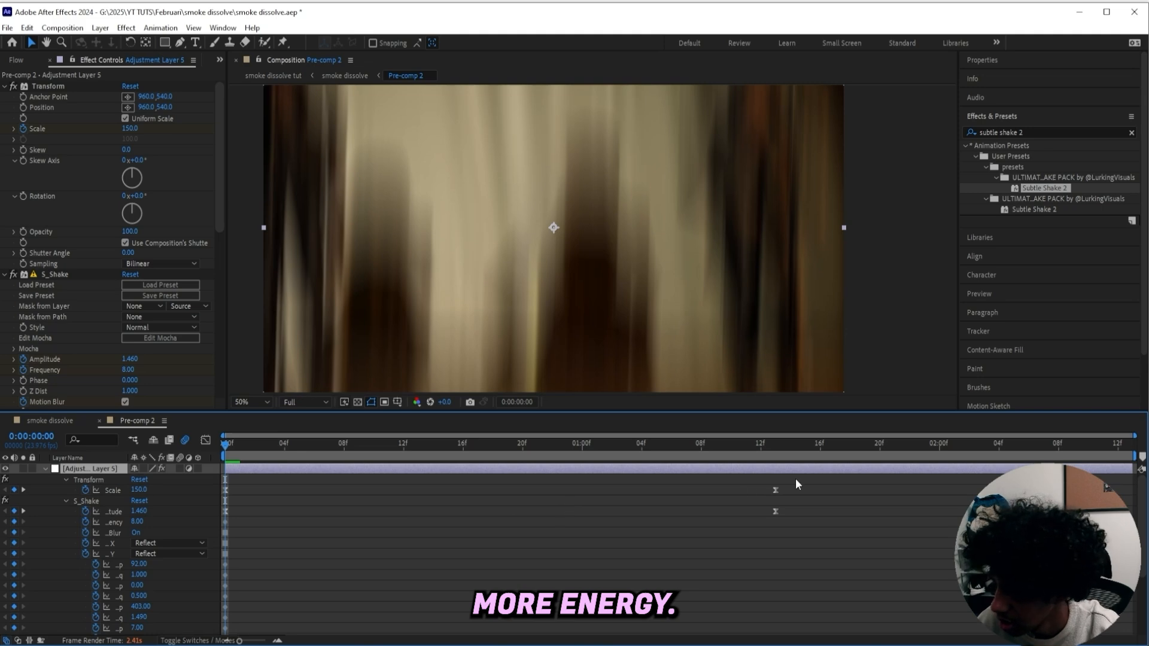
left_click_drag(796, 479, 661, 577)
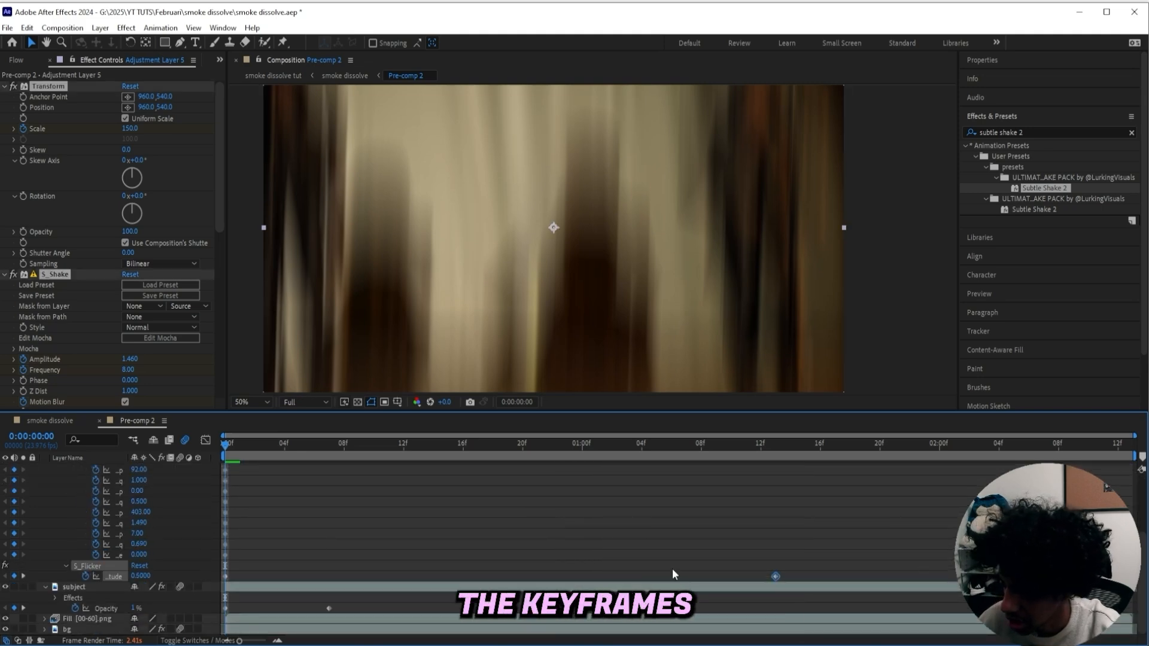
scroll(718, 539, "up", 4)
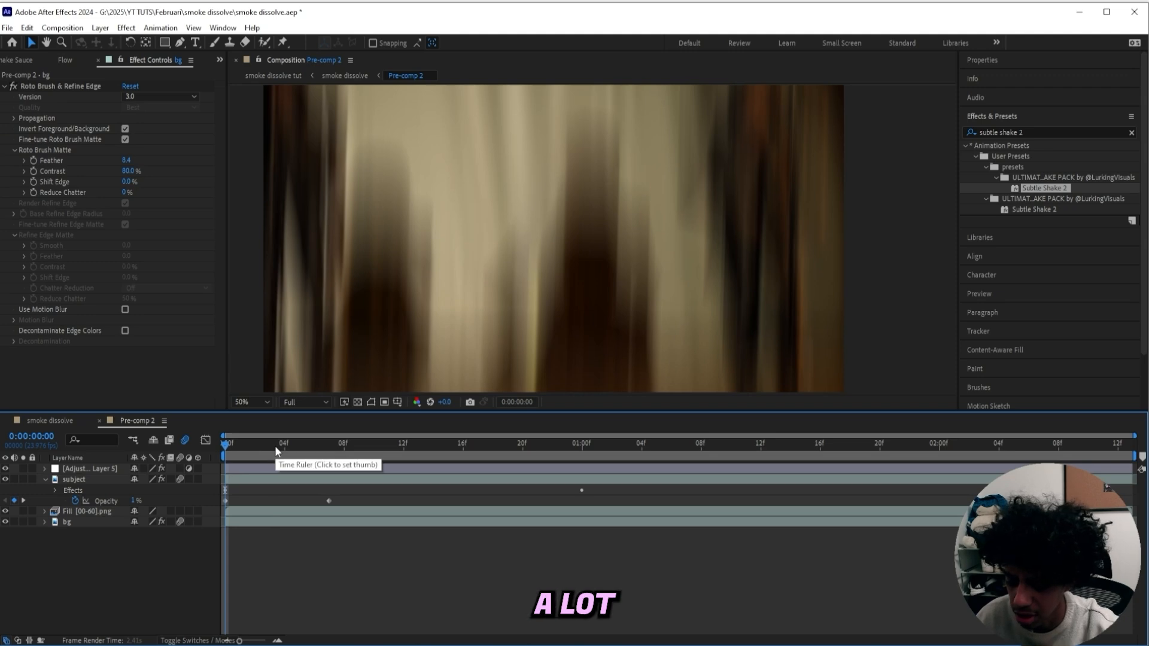
key("space")
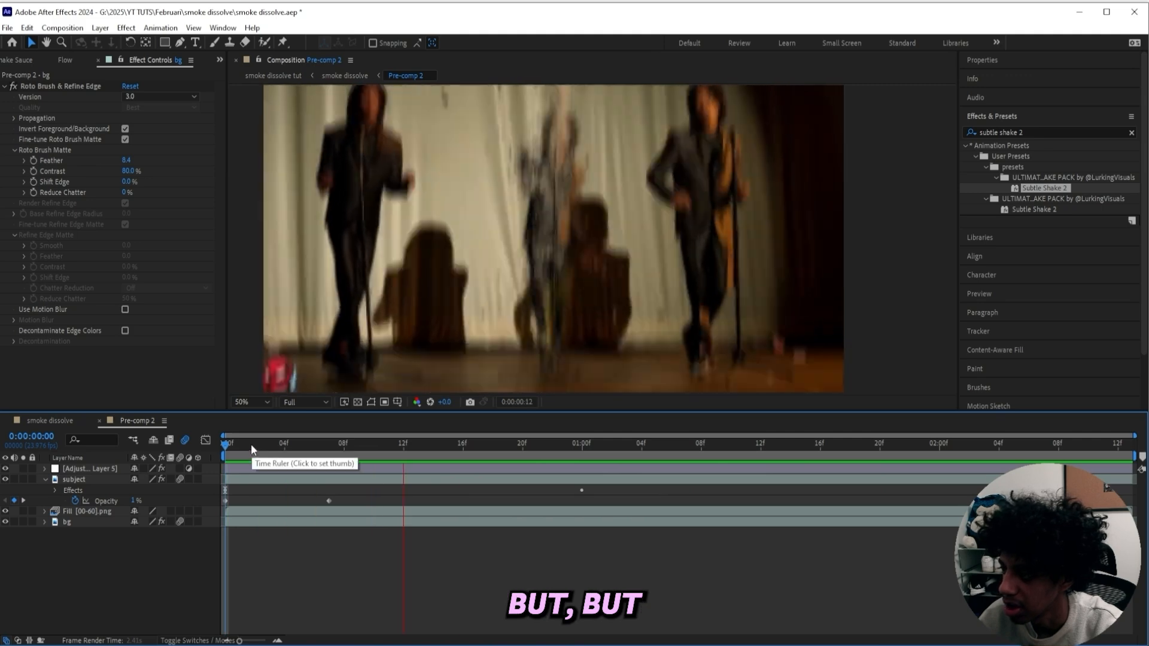
Reveal the subject layer's Card Dance keyframes and shift its ending keyframes slightly later in time
left_click(315, 446)
left_click(344, 481)
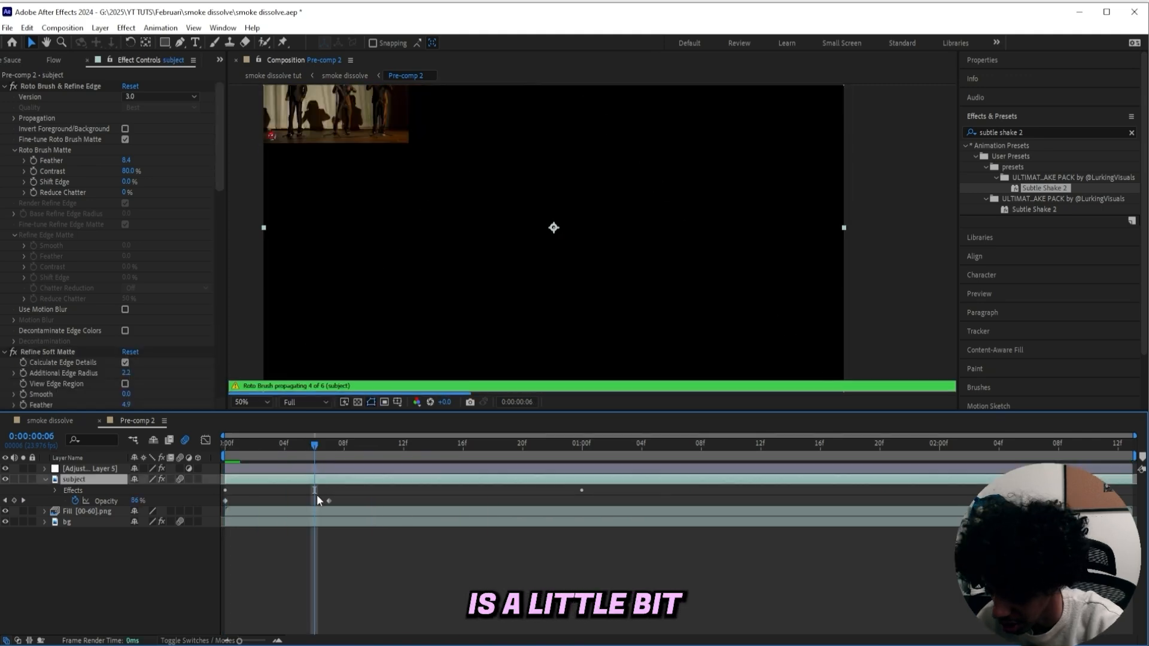
key("u")
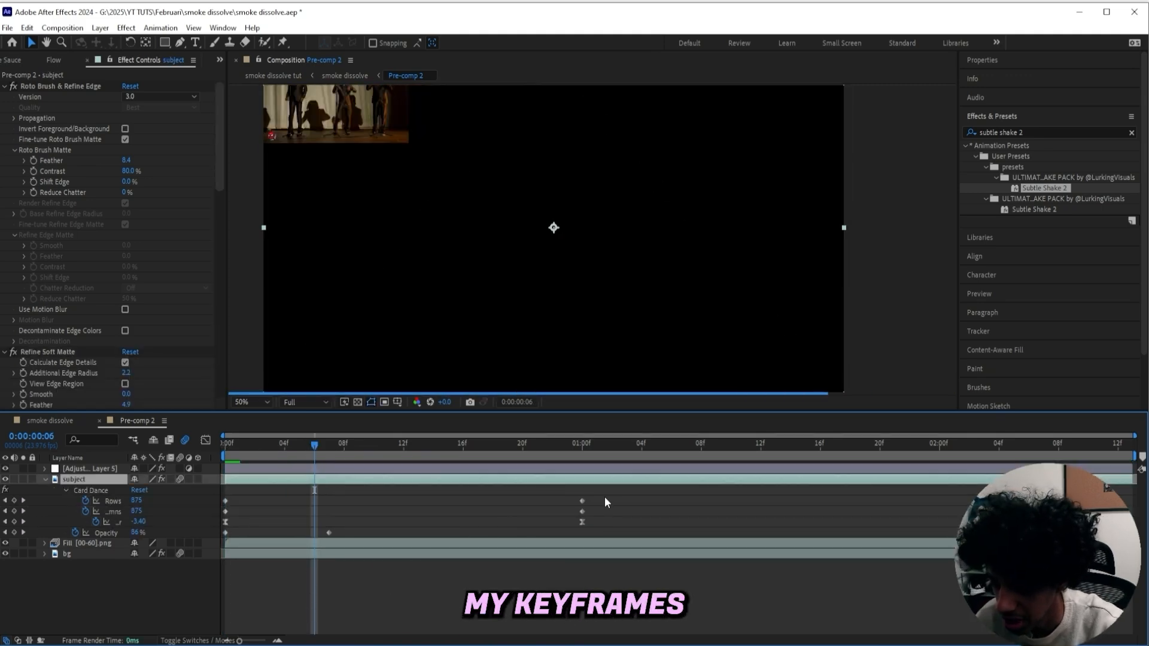
left_click_drag(601, 500, 576, 527)
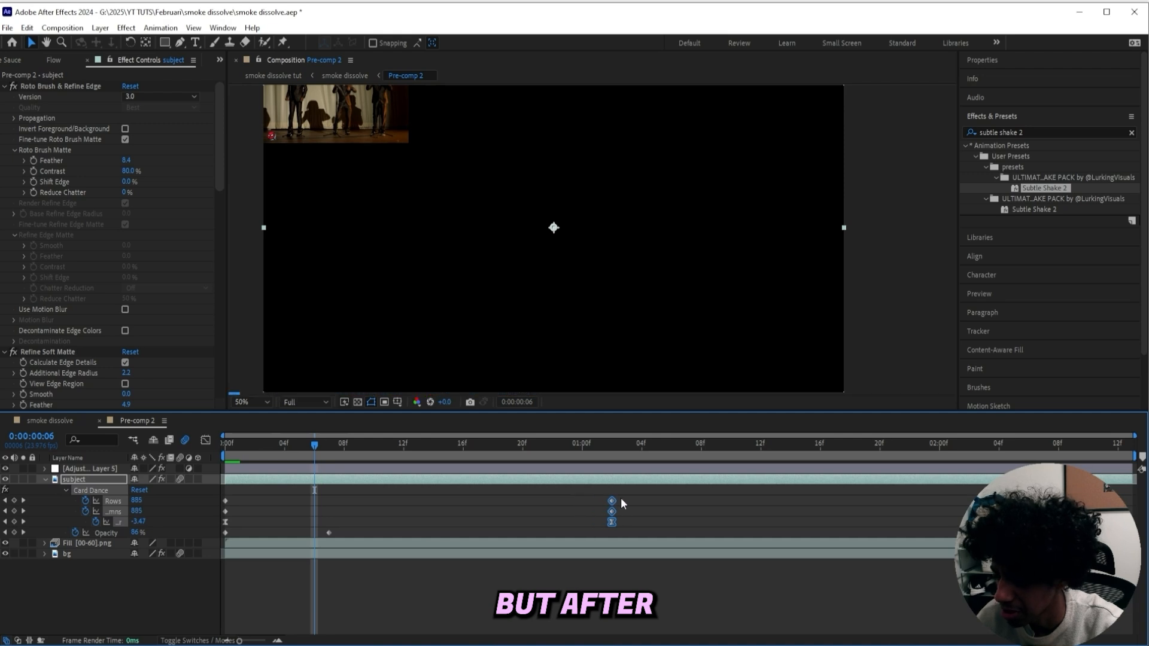
Open the graph editor and shorten the ease handle on the Card Dance curve's final keyframe
left_click(403, 445)
key("shift+F3")
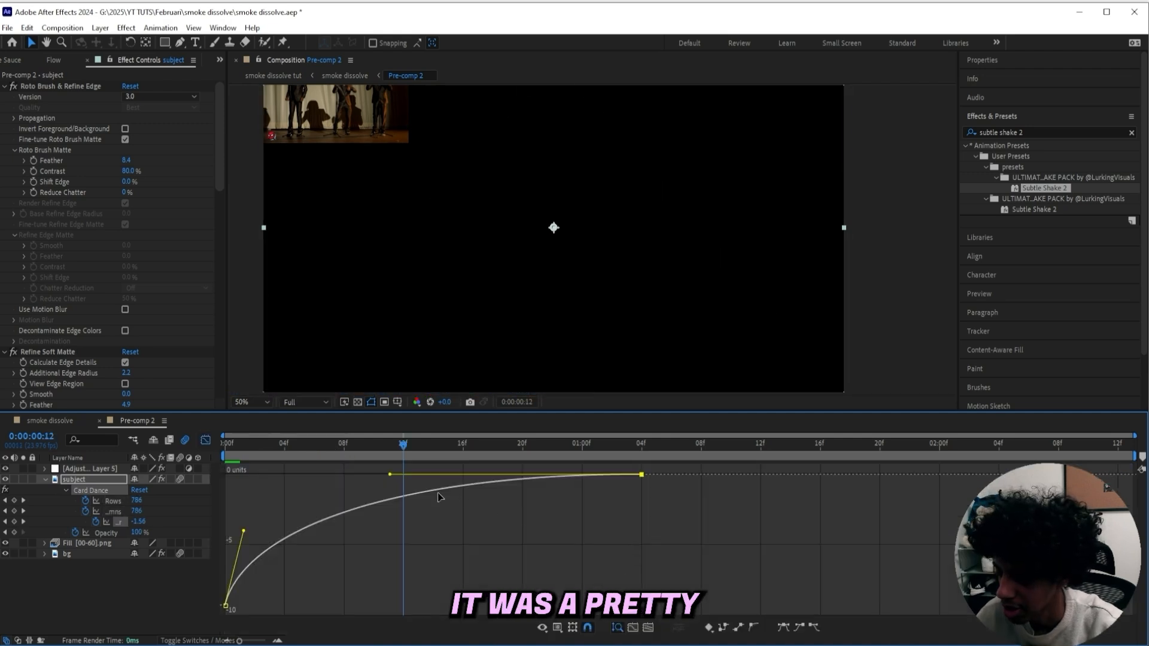
left_click_drag(390, 474, 418, 474)
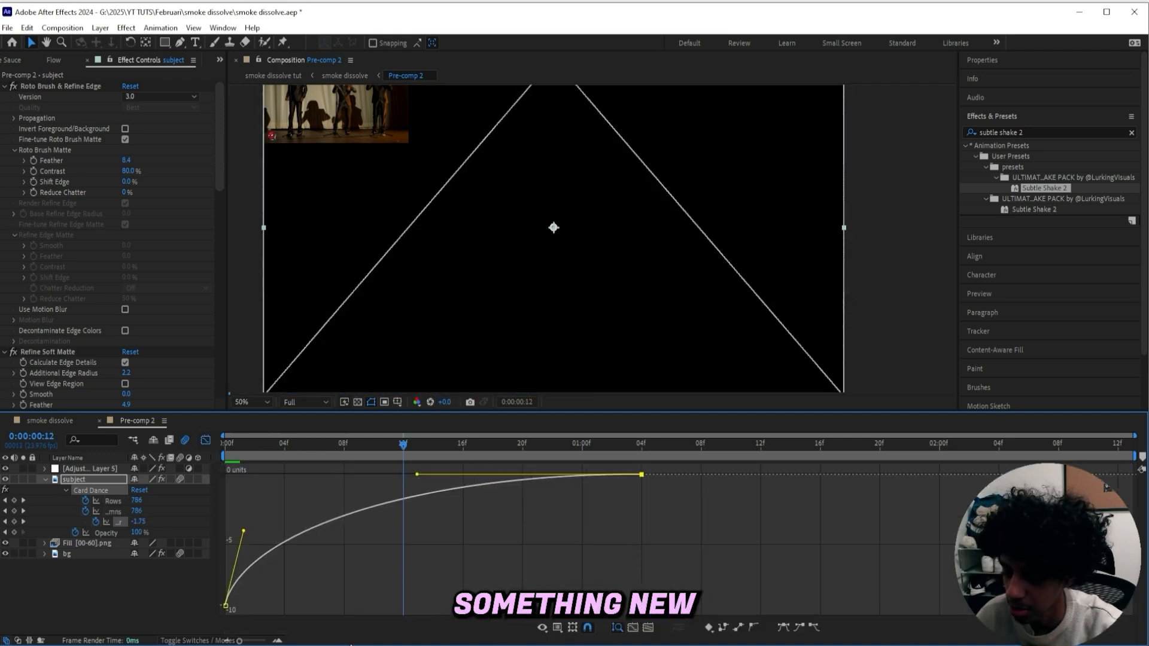